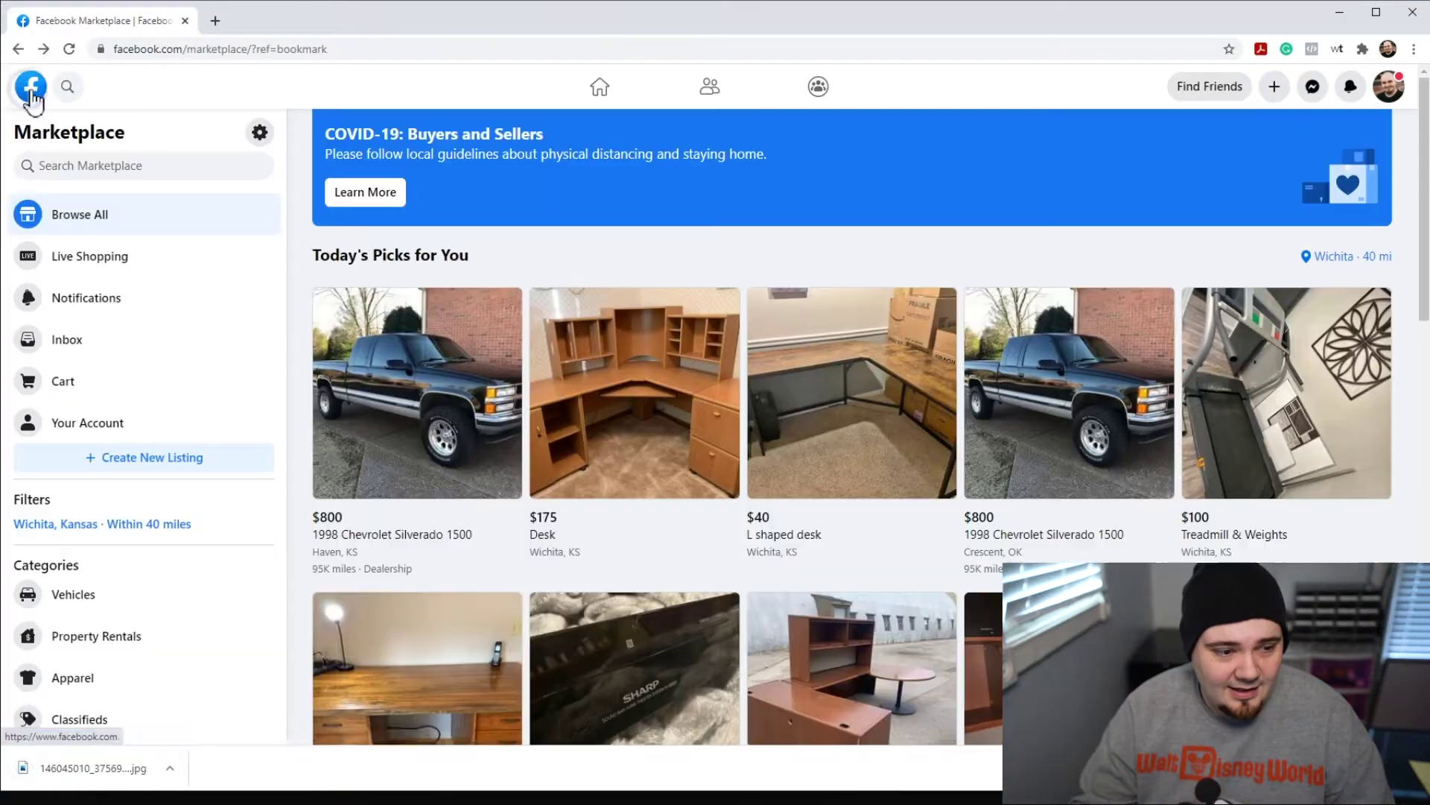
Start a new Item for Sale listing and add the desk photo from the Desktop folder.
{"action": "left_click", "coordinate": [167, 456]}
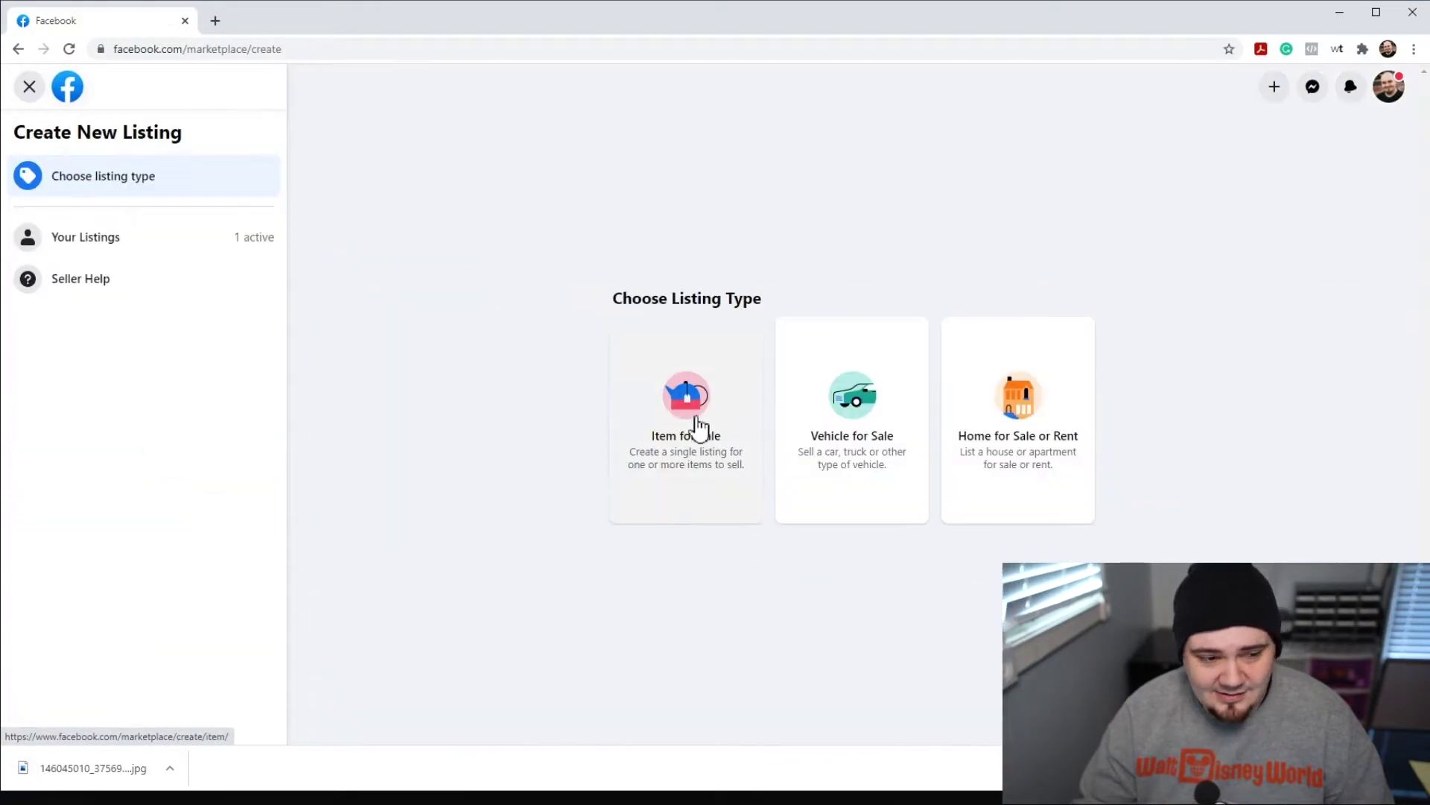
{"action": "left_click", "coordinate": [662, 450]}
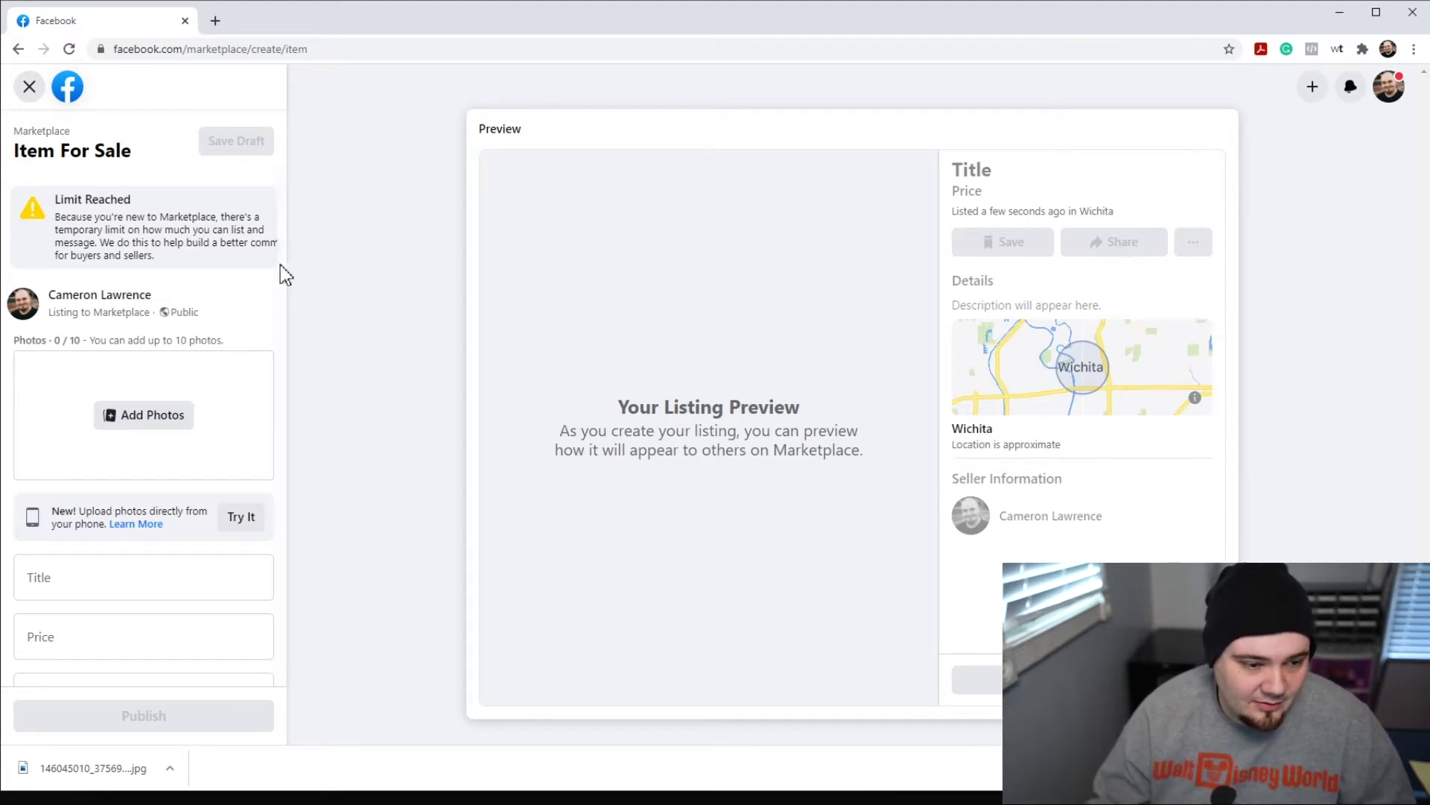
{"action": "left_click", "coordinate": [154, 423]}
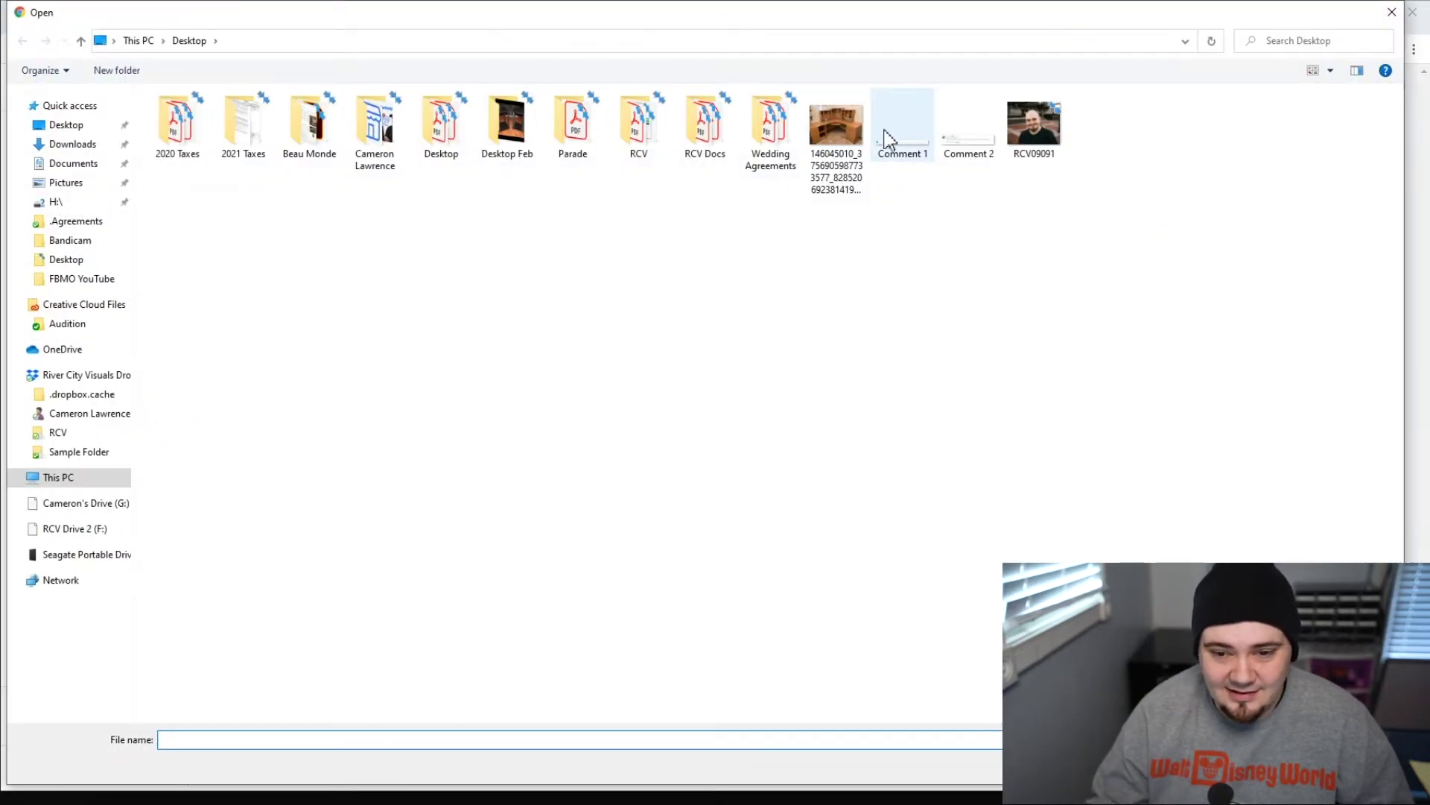
{"action": "left_click", "coordinate": [836, 125]}
{"action": "key", "text": "Return"}
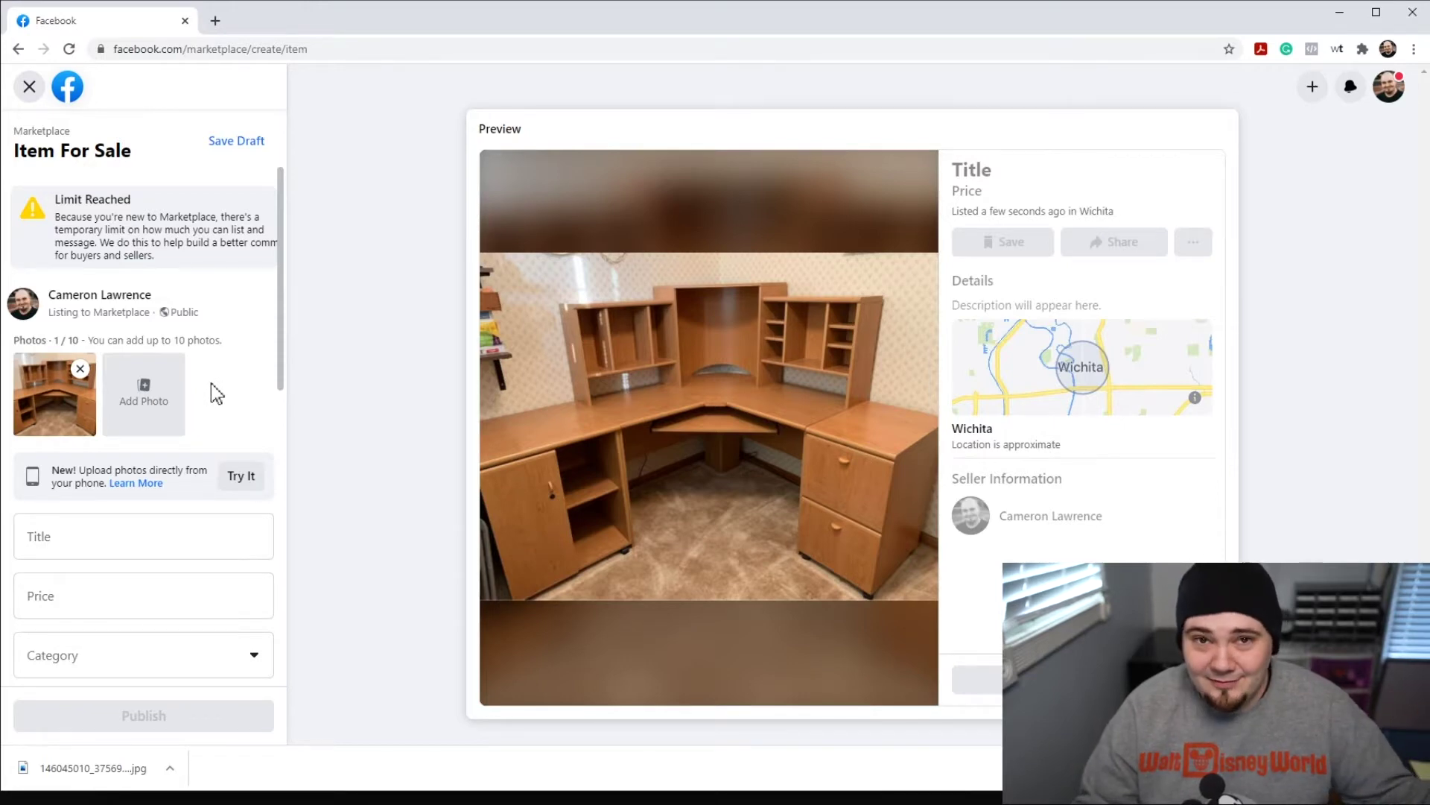
Title the listing "desk" and set its price to $90.
{"action": "scroll", "coordinate": [213, 382], "scroll_direction": "down", "scroll_amount": 1}
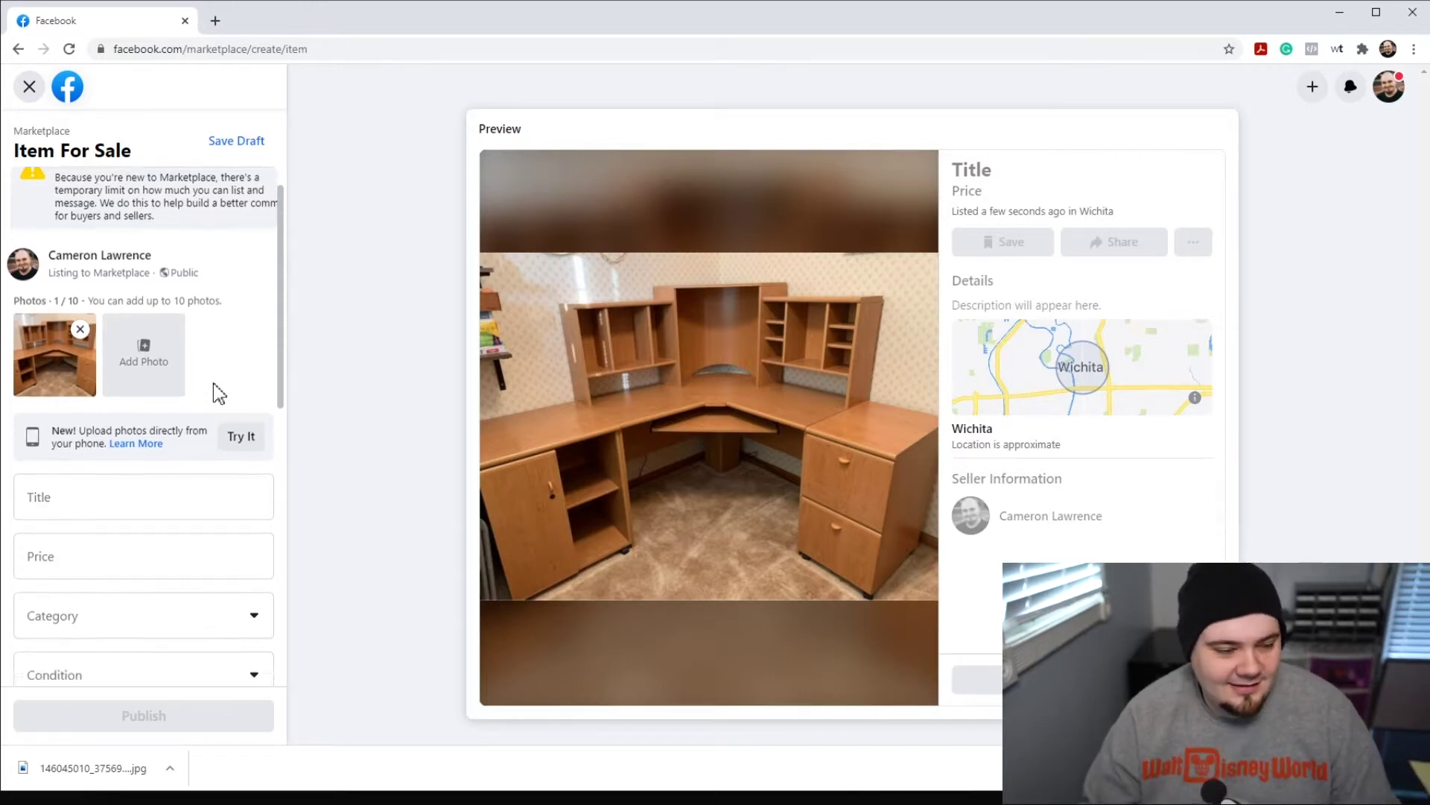
{"action": "scroll", "coordinate": [213, 383], "scroll_direction": "down", "scroll_amount": 2}
{"action": "scroll", "coordinate": [211, 378], "scroll_direction": "up", "scroll_amount": 1}
{"action": "scroll", "coordinate": [212, 384], "scroll_direction": "up", "scroll_amount": 2}
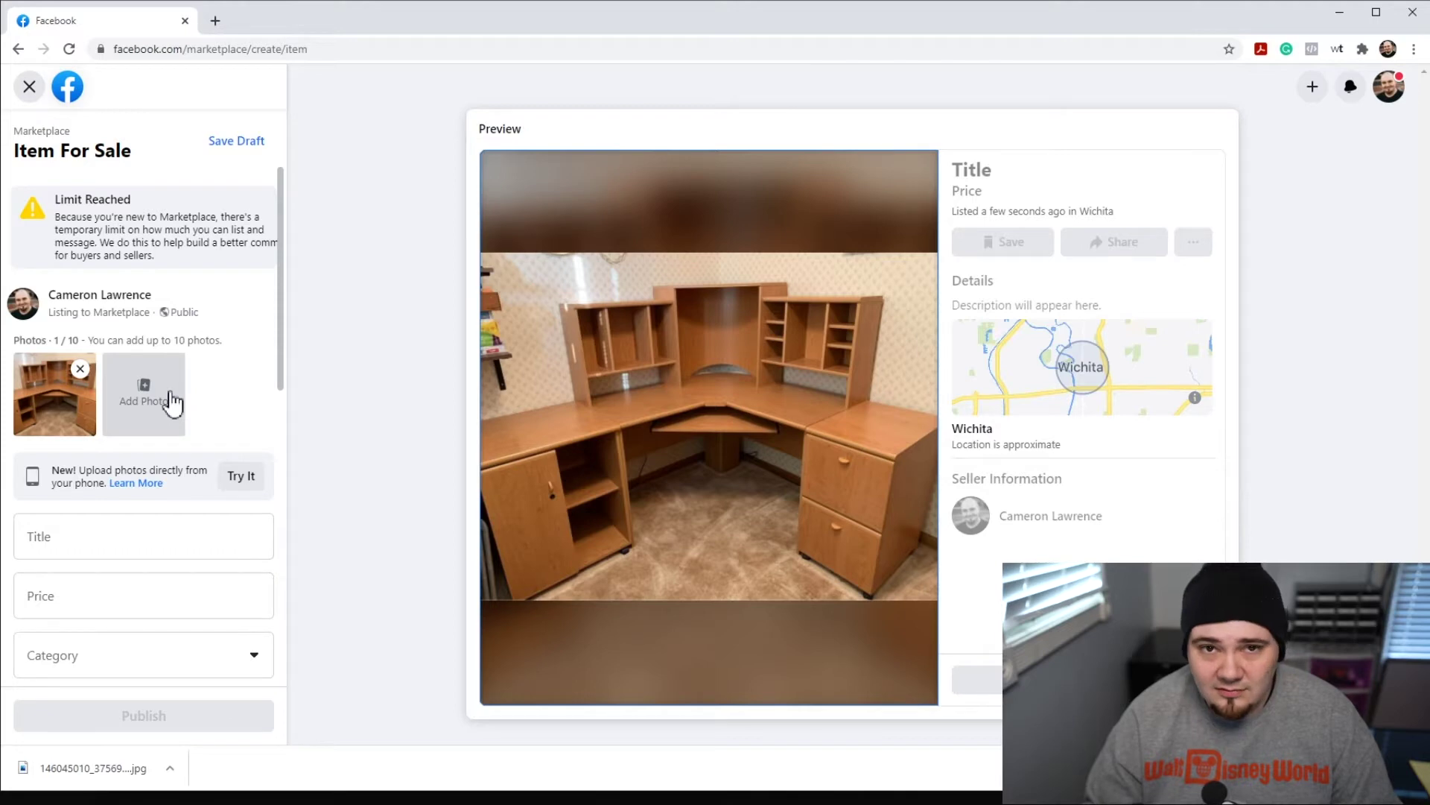
{"action": "left_click", "coordinate": [196, 541]}
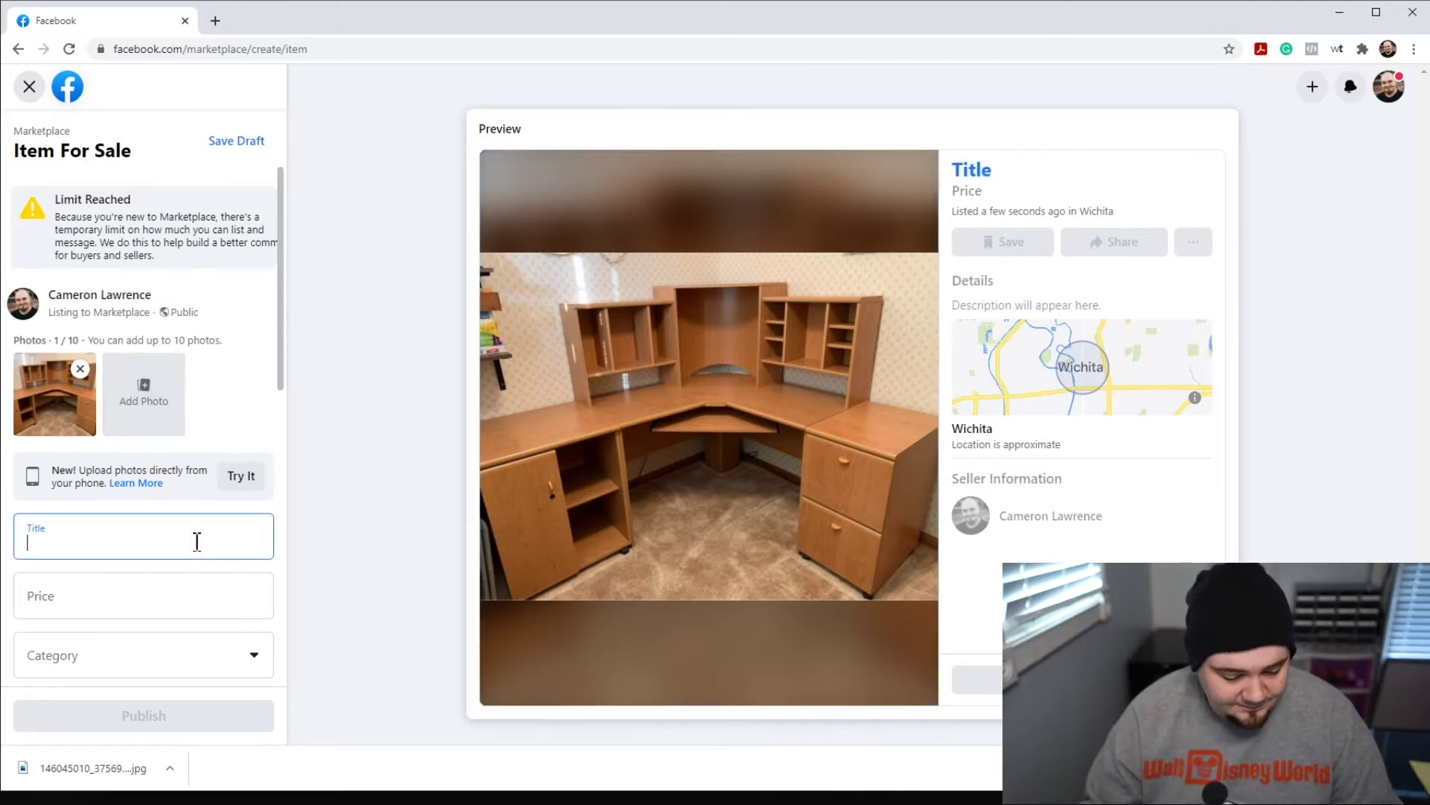
{"action": "type", "text": "desk"}
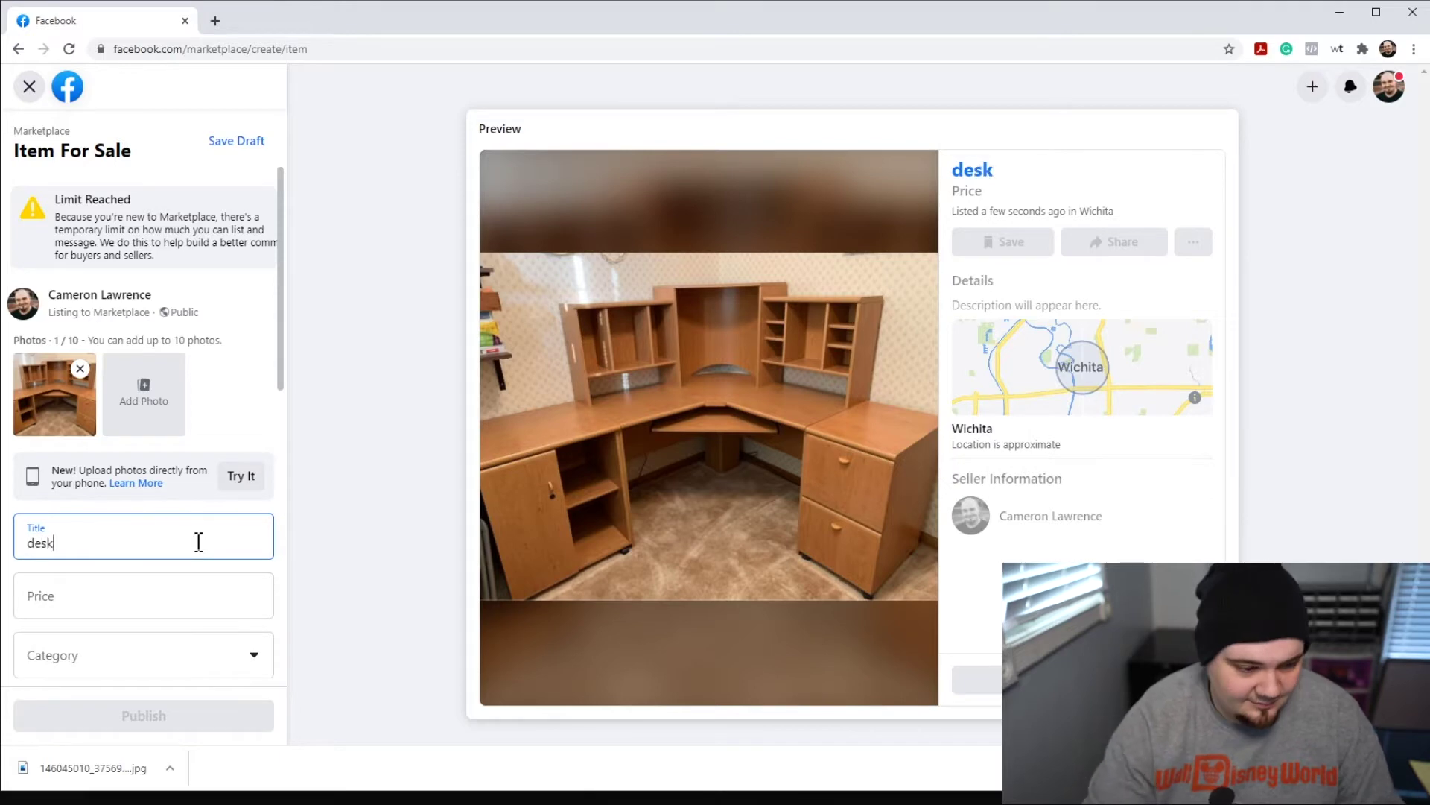
{"action": "left_click", "coordinate": [191, 594]}
{"action": "type", "text": "90"}
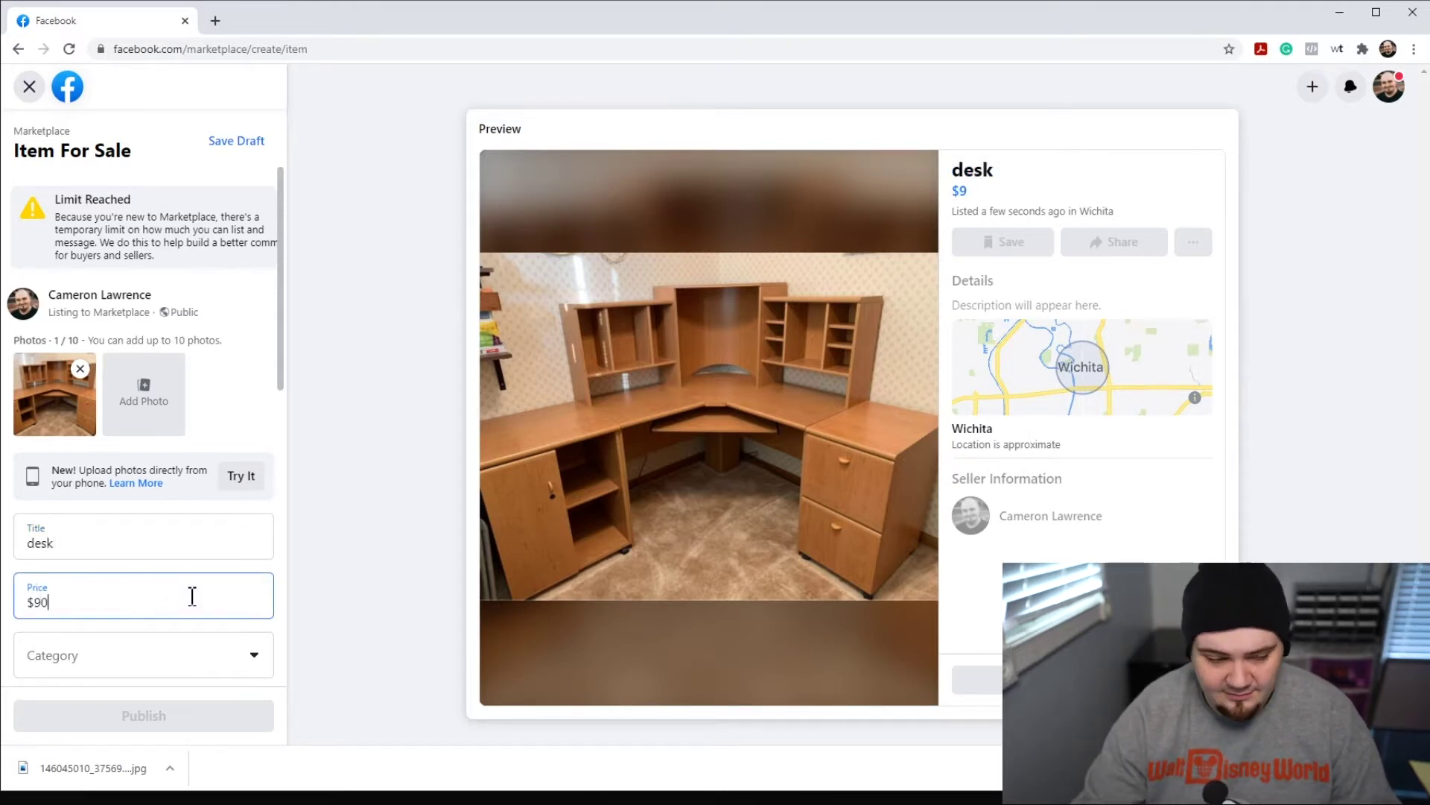
Enter "This is a desk." as the listing's description.
{"action": "scroll", "coordinate": [192, 594], "scroll_direction": "down", "scroll_amount": 4}
{"action": "left_click", "coordinate": [149, 456]}
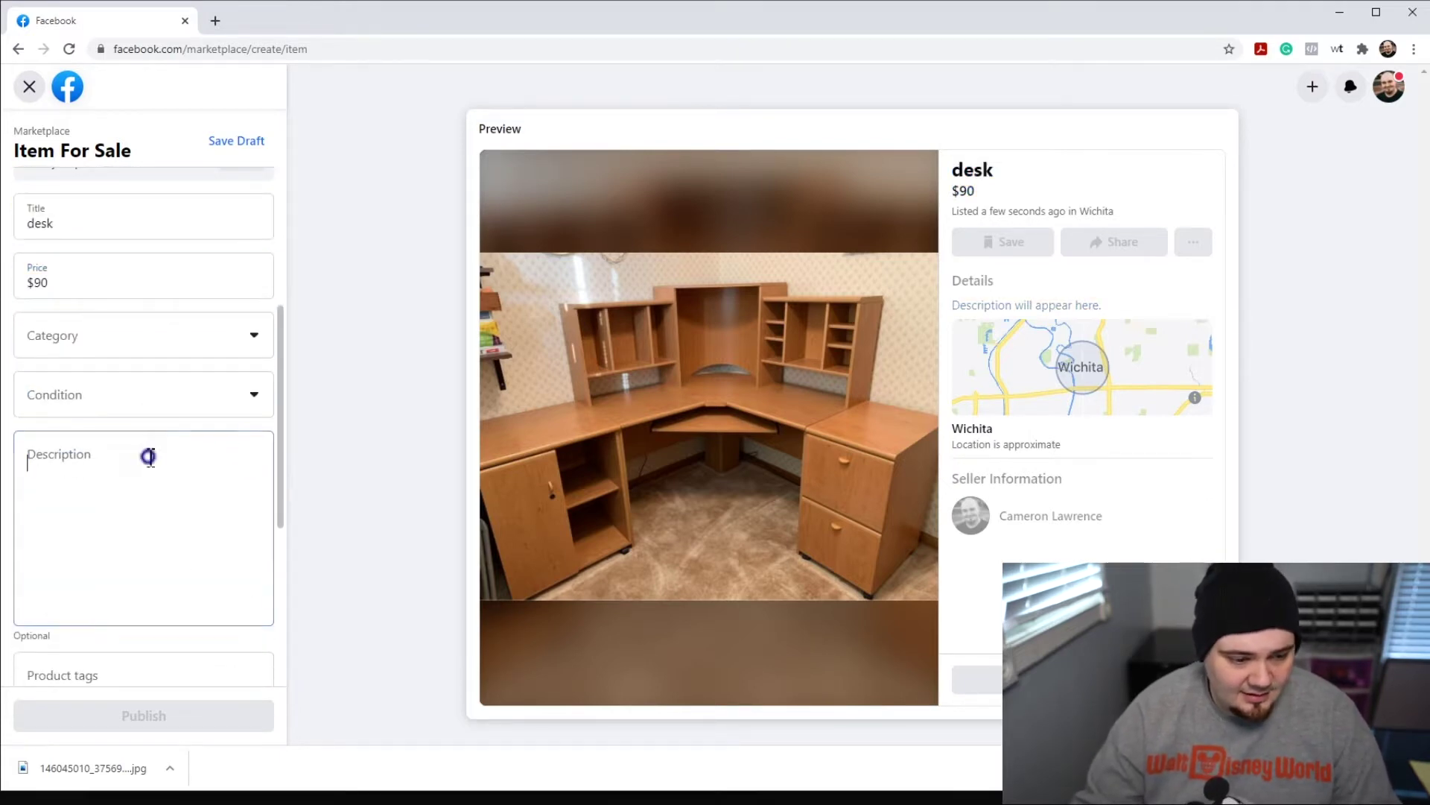
{"action": "type", "text": "This is a desk"}
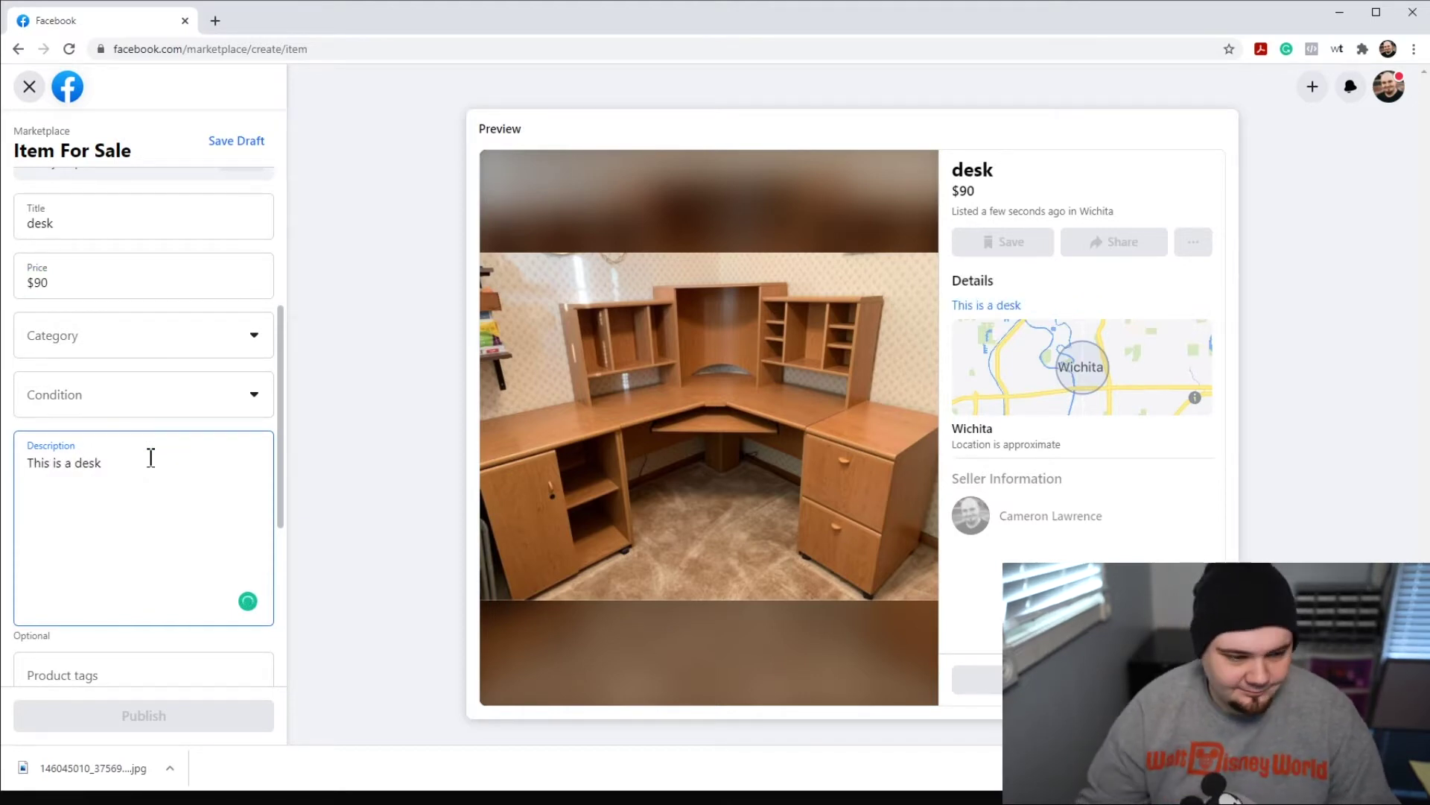
{"action": "type", "text": "."}
Turn on Hide from friends in the listing's privacy settings.
{"action": "scroll", "coordinate": [191, 479], "scroll_direction": "down", "scroll_amount": 4}
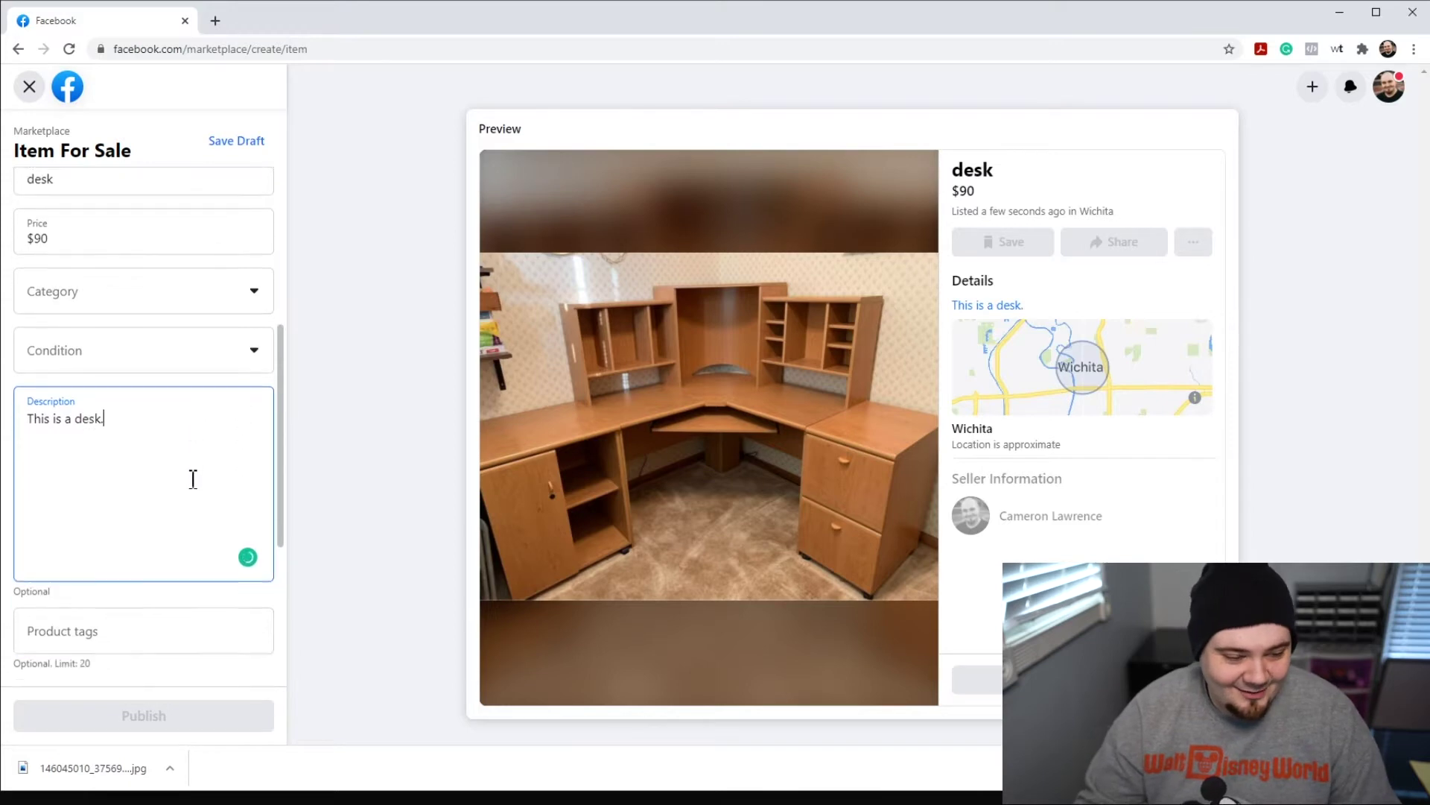
{"action": "scroll", "coordinate": [176, 422], "scroll_direction": "up", "scroll_amount": 5}
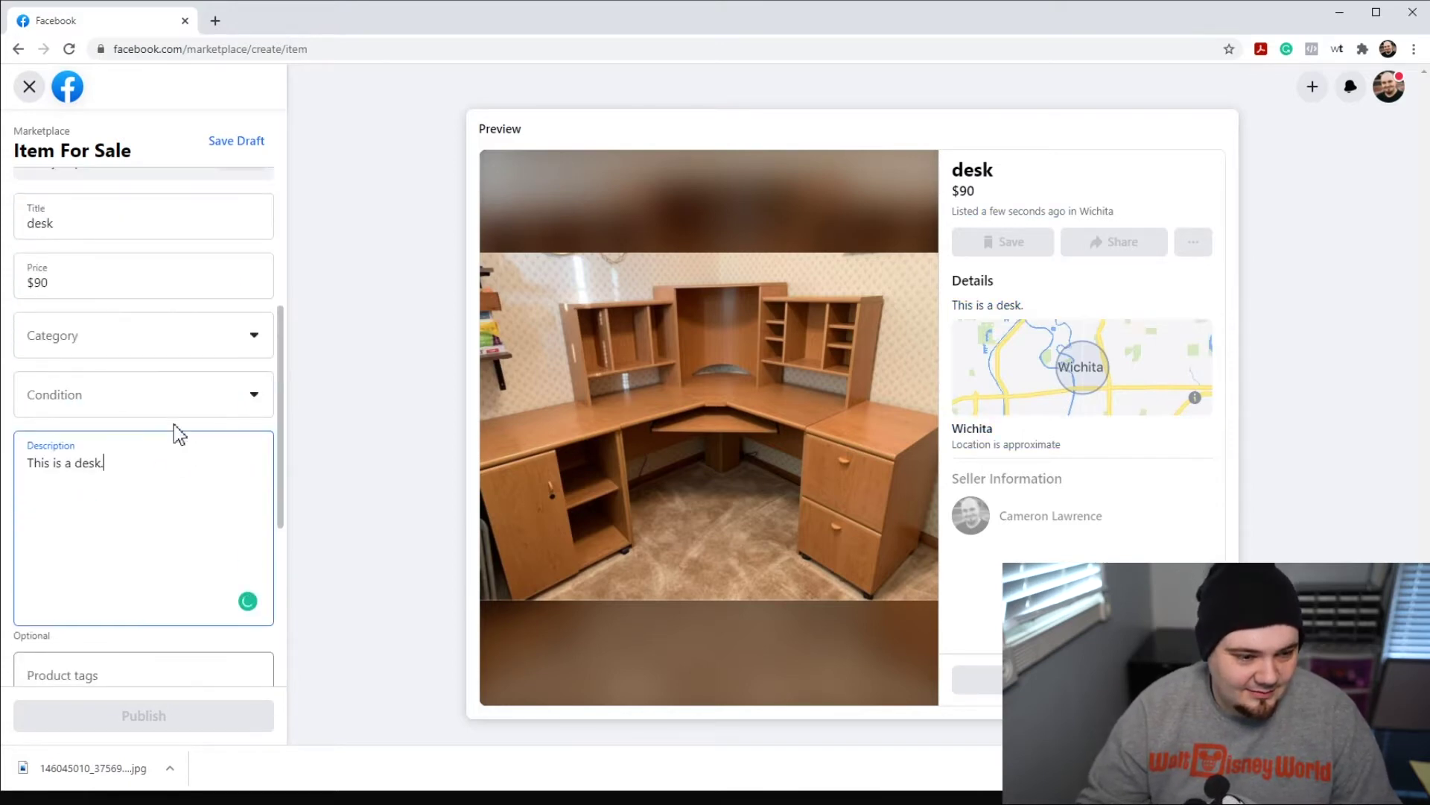
{"action": "scroll", "coordinate": [179, 436], "scroll_direction": "down", "scroll_amount": 5}
{"action": "left_click", "coordinate": [254, 529]}
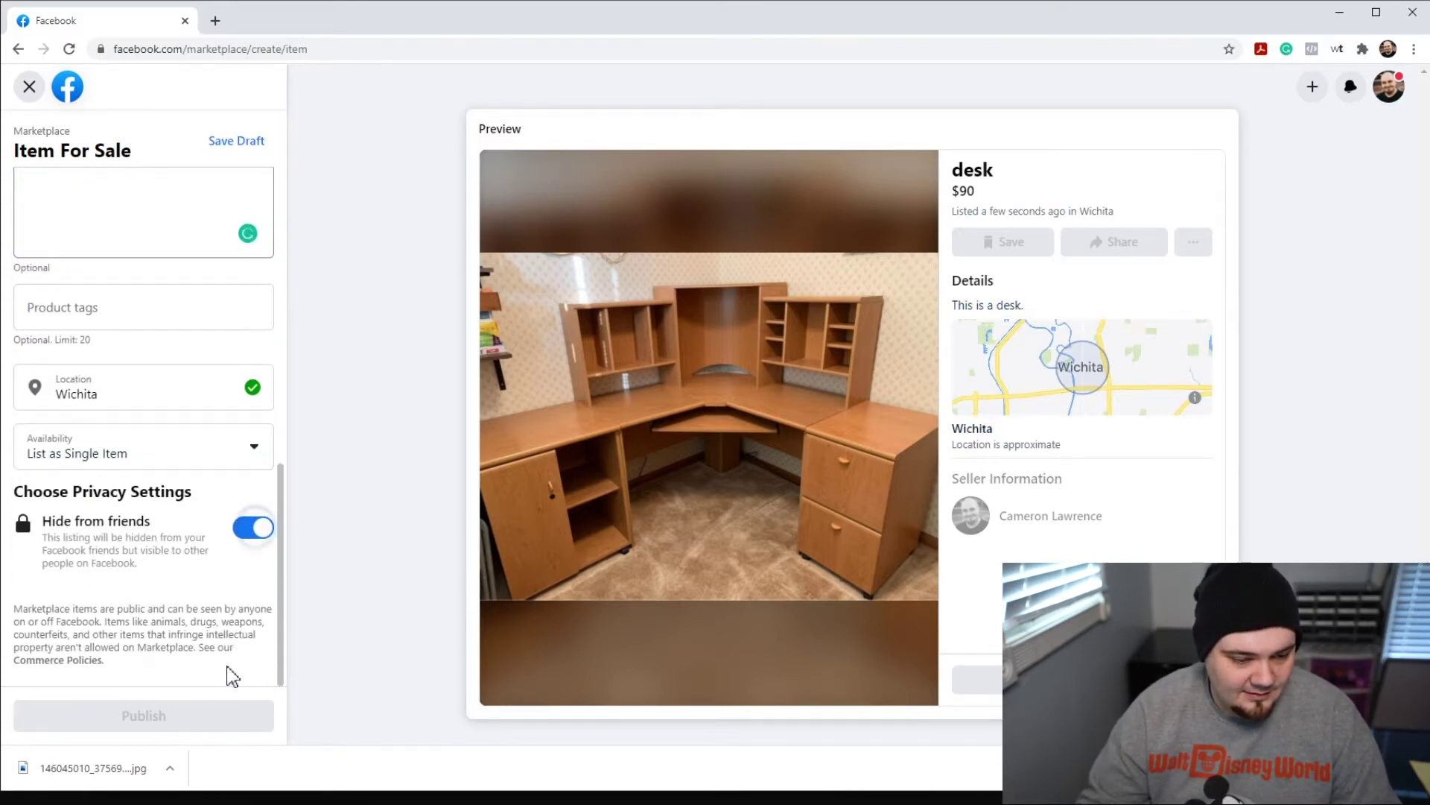
{"action": "scroll", "coordinate": [212, 469], "scroll_direction": "up", "scroll_amount": 5}
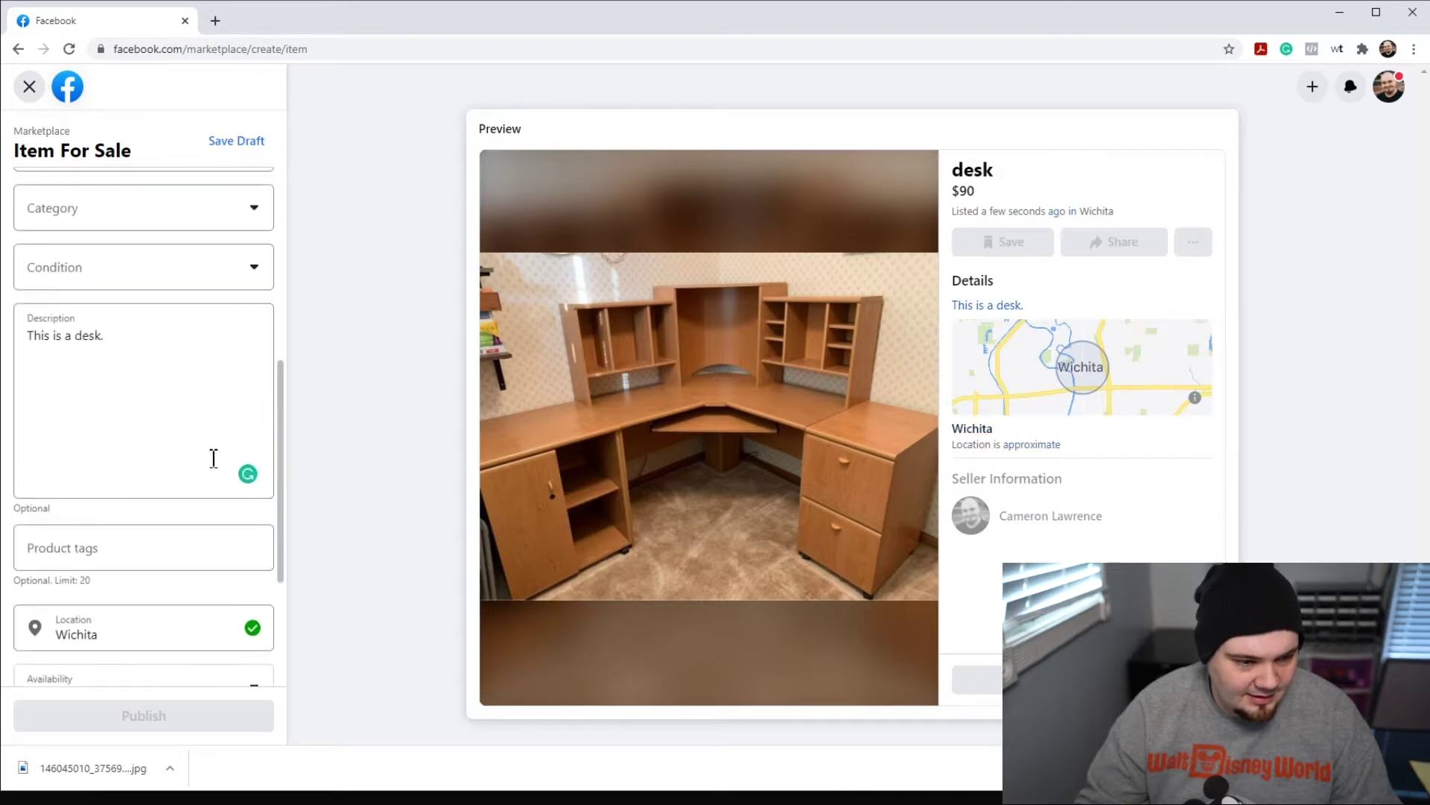
{"action": "scroll", "coordinate": [212, 460], "scroll_direction": "up", "scroll_amount": 2}
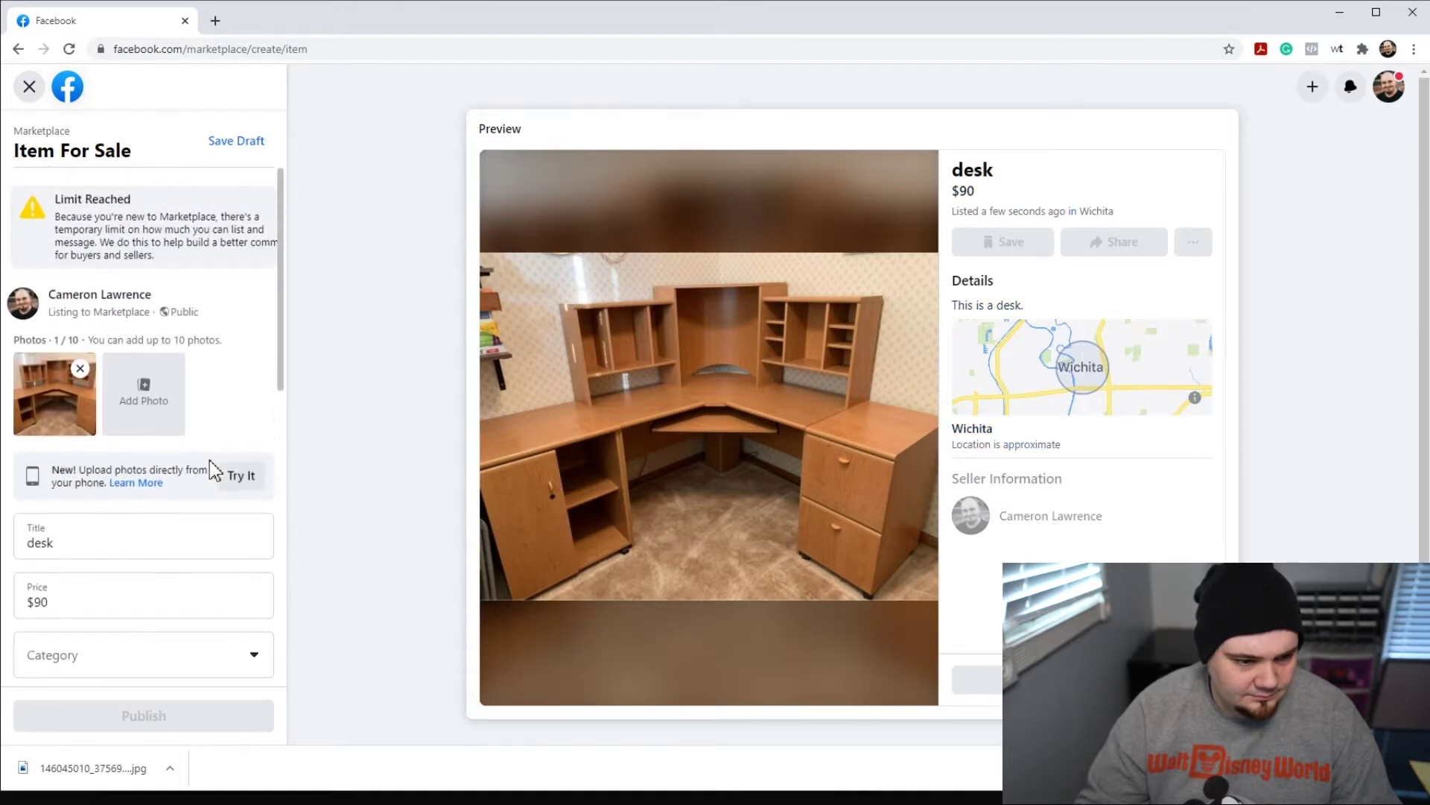
{"action": "scroll", "coordinate": [208, 459], "scroll_direction": "down", "scroll_amount": 8}
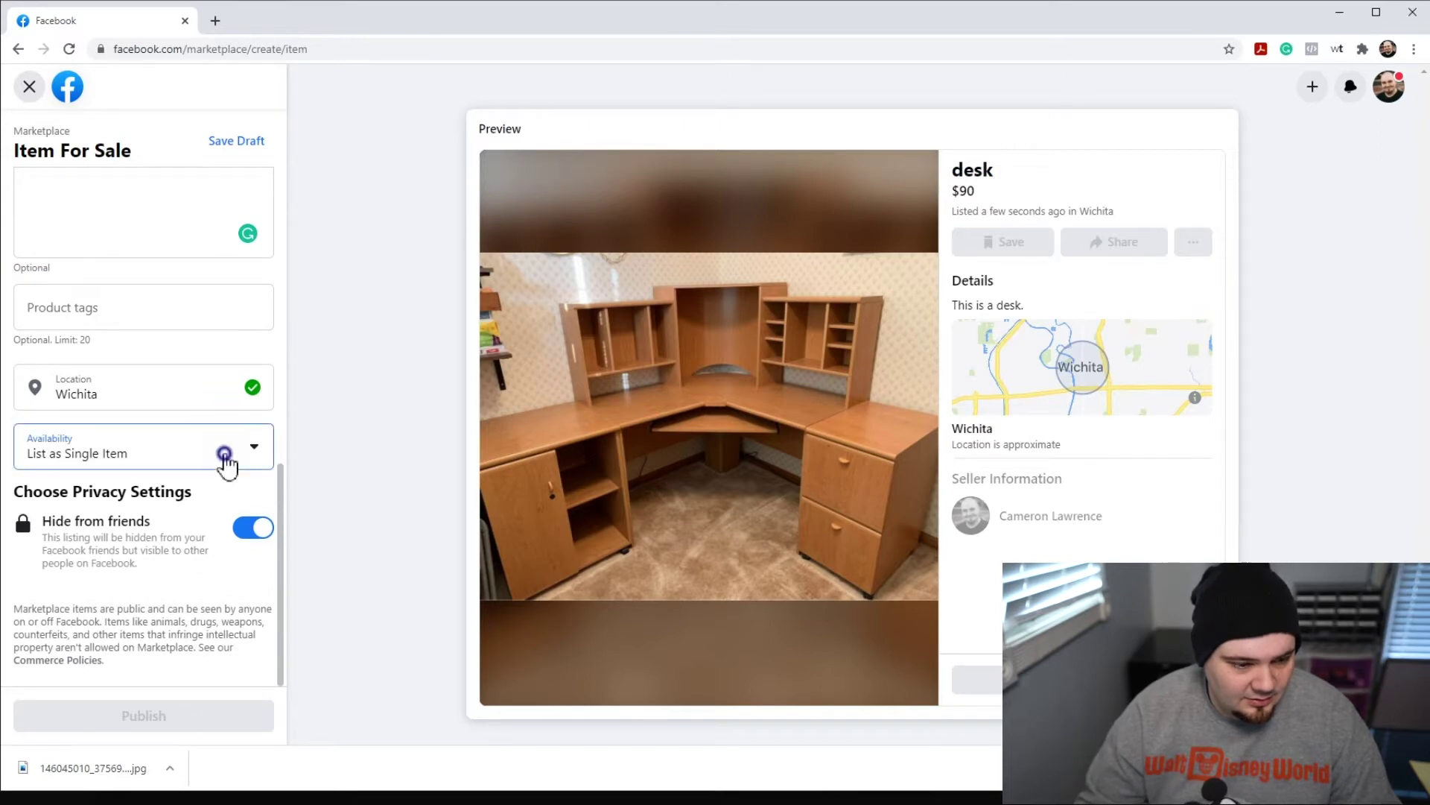
{"action": "left_click", "coordinate": [224, 456]}
{"action": "left_click", "coordinate": [225, 456]}
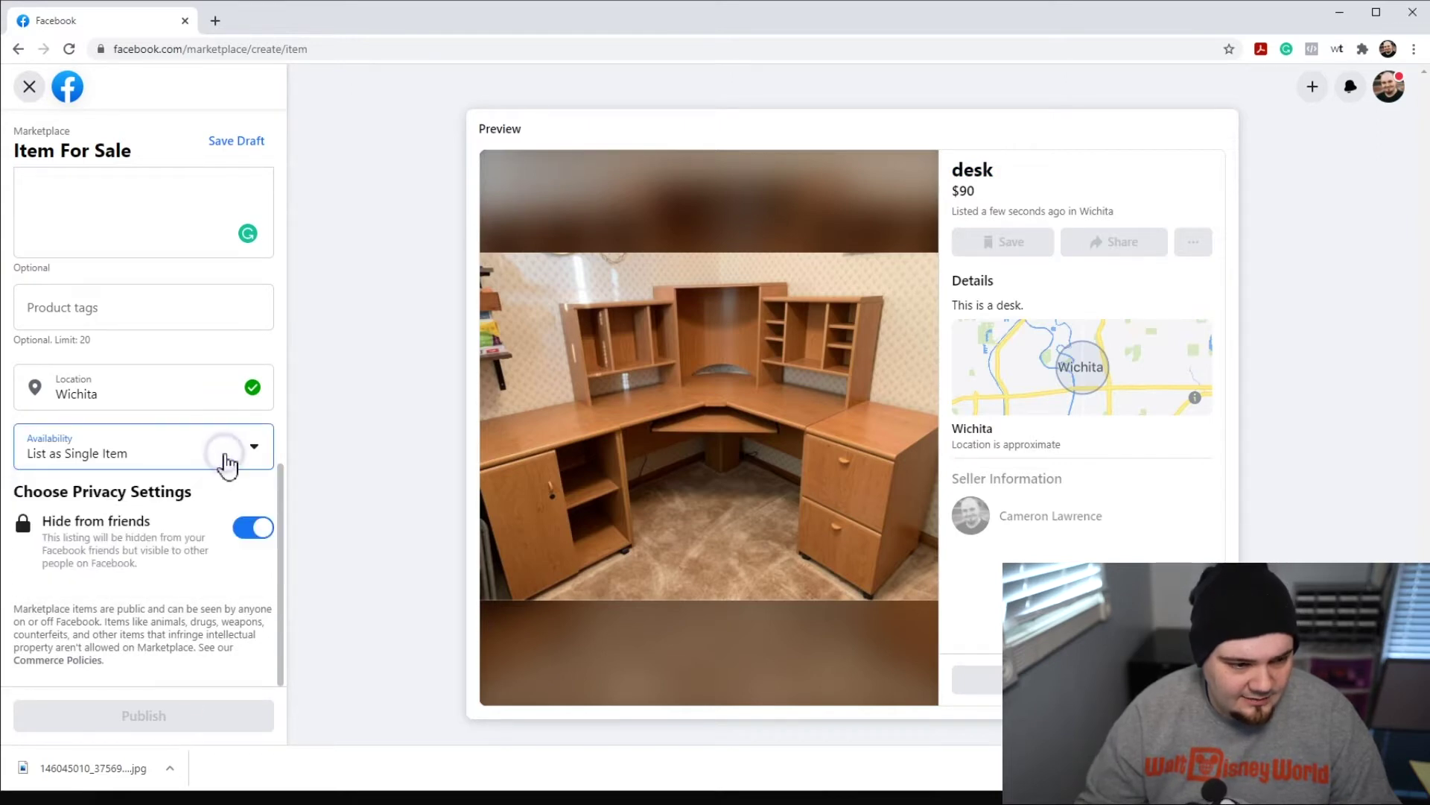
{"action": "scroll", "coordinate": [208, 454], "scroll_direction": "up", "scroll_amount": 4}
{"action": "scroll", "coordinate": [192, 461], "scroll_direction": "up", "scroll_amount": 2}
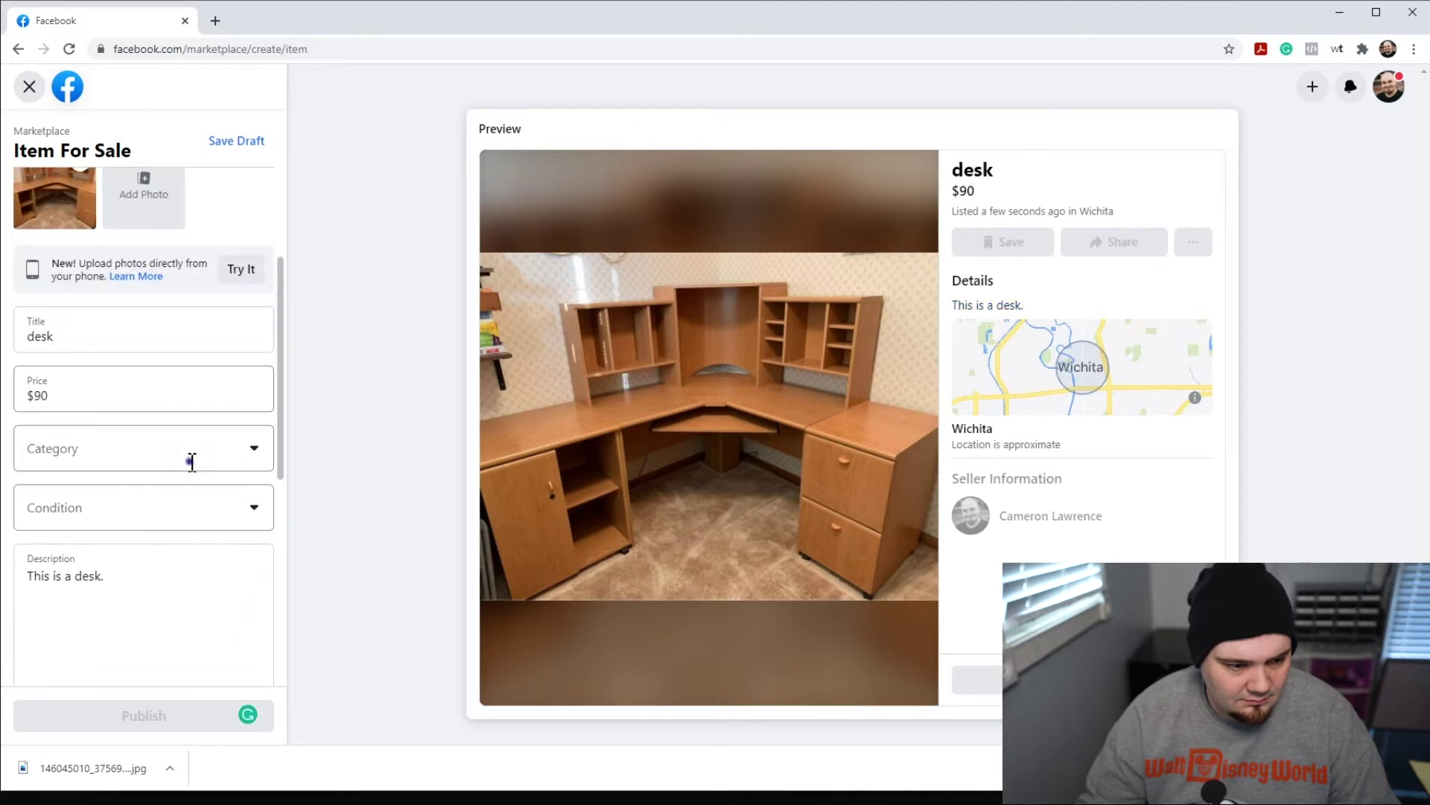
{"action": "left_click", "coordinate": [191, 461]}
{"action": "left_click", "coordinate": [170, 499]}
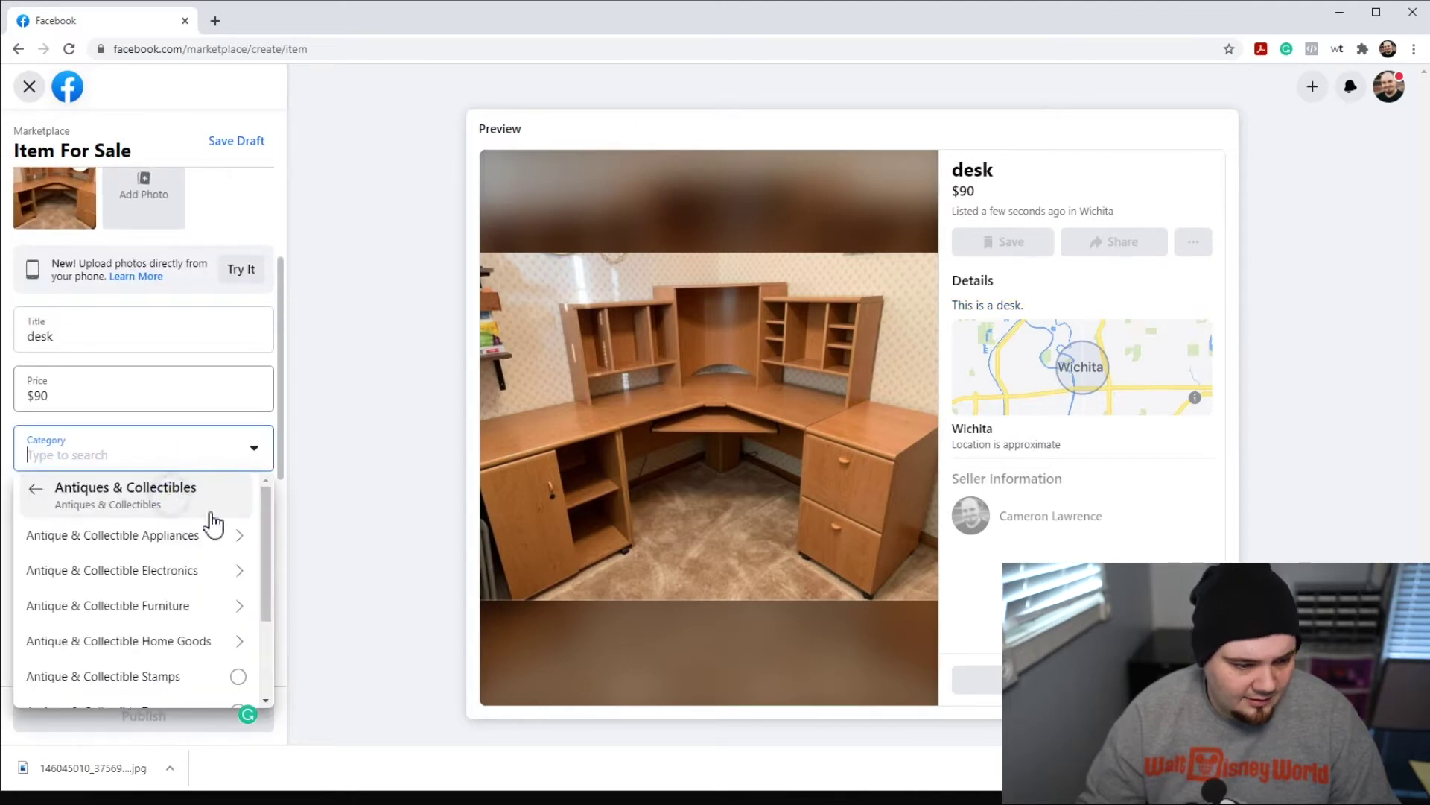
{"action": "scroll", "coordinate": [183, 529], "scroll_direction": "down", "scroll_amount": 2}
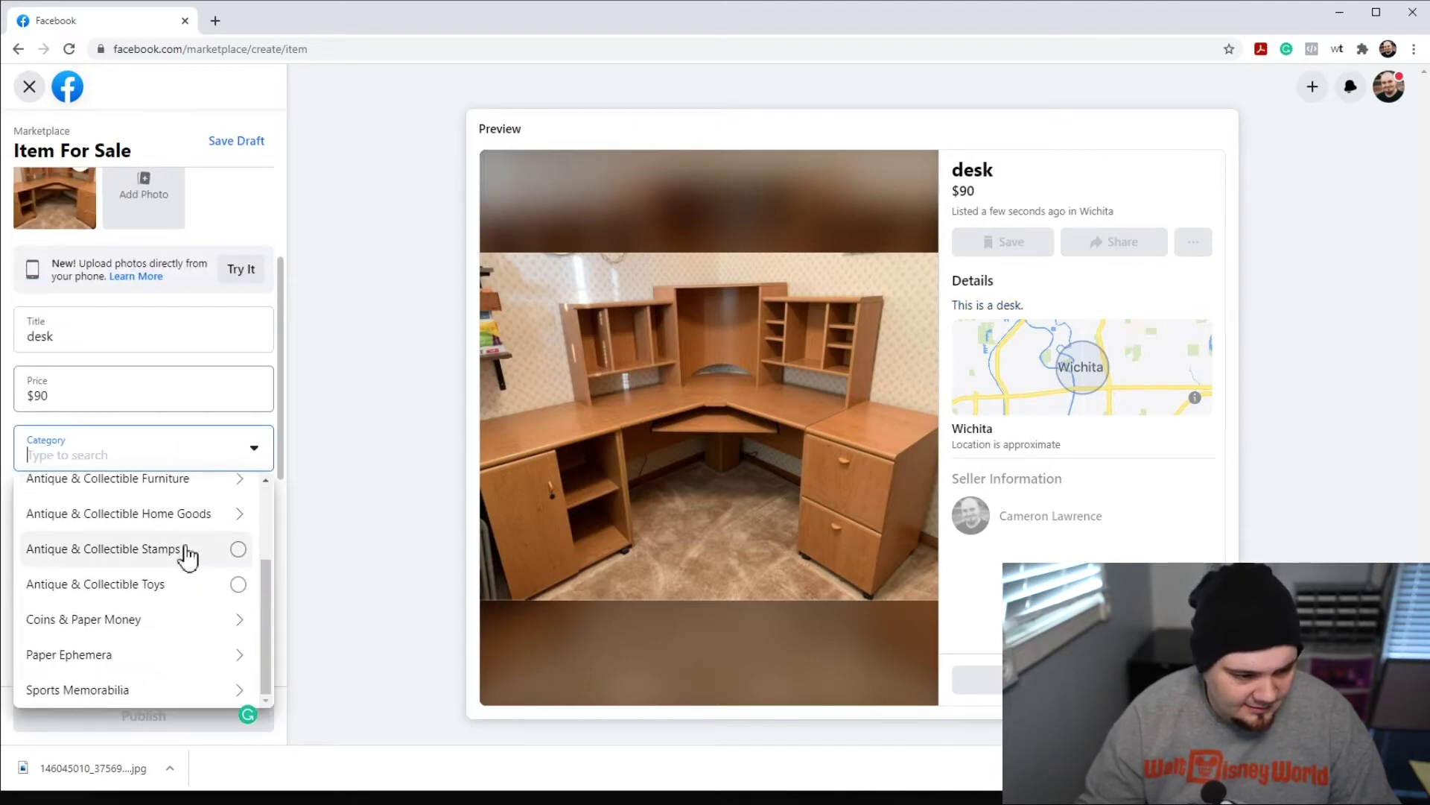
{"action": "scroll", "coordinate": [187, 572], "scroll_direction": "up", "scroll_amount": 3}
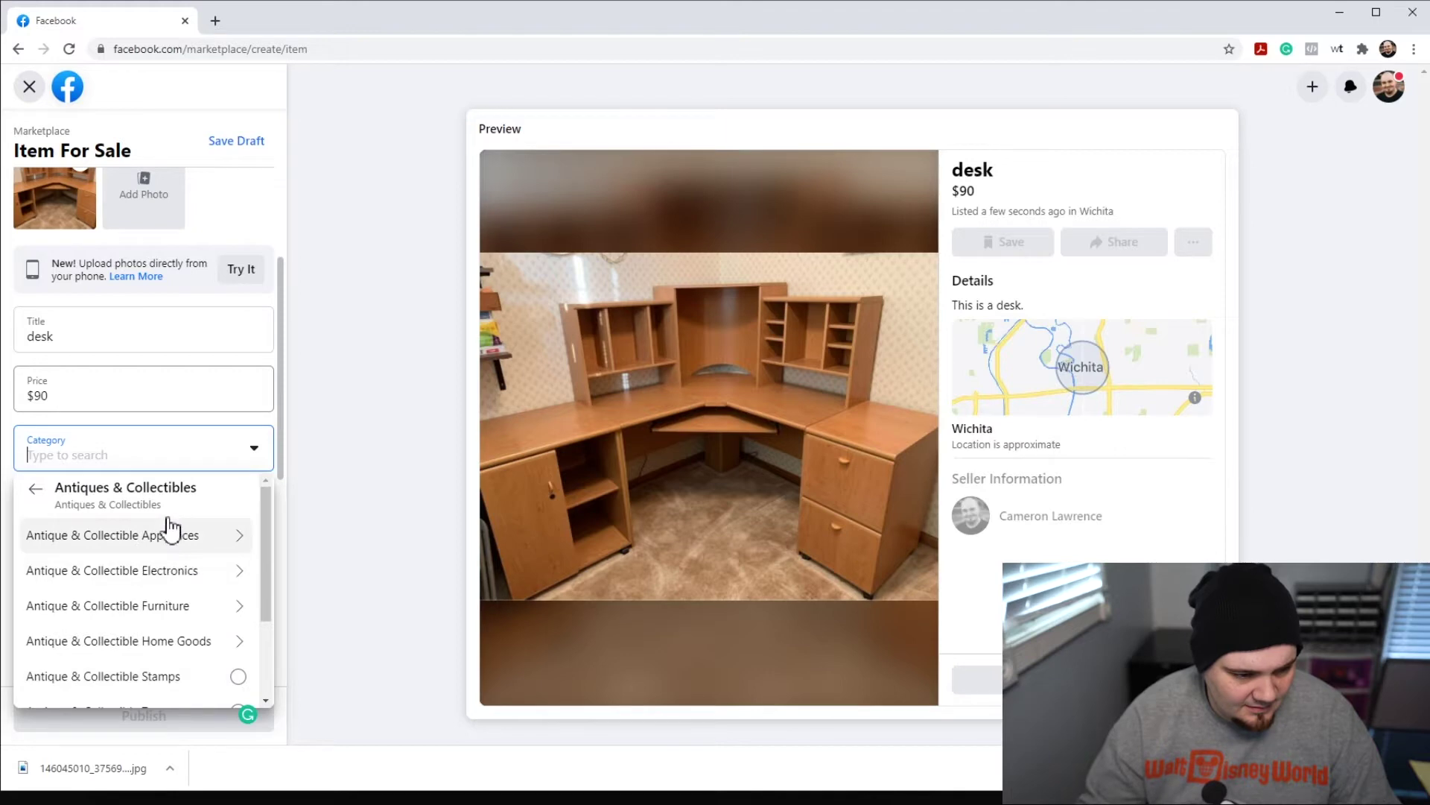
{"action": "left_click", "coordinate": [40, 492]}
{"action": "left_click", "coordinate": [117, 527]}
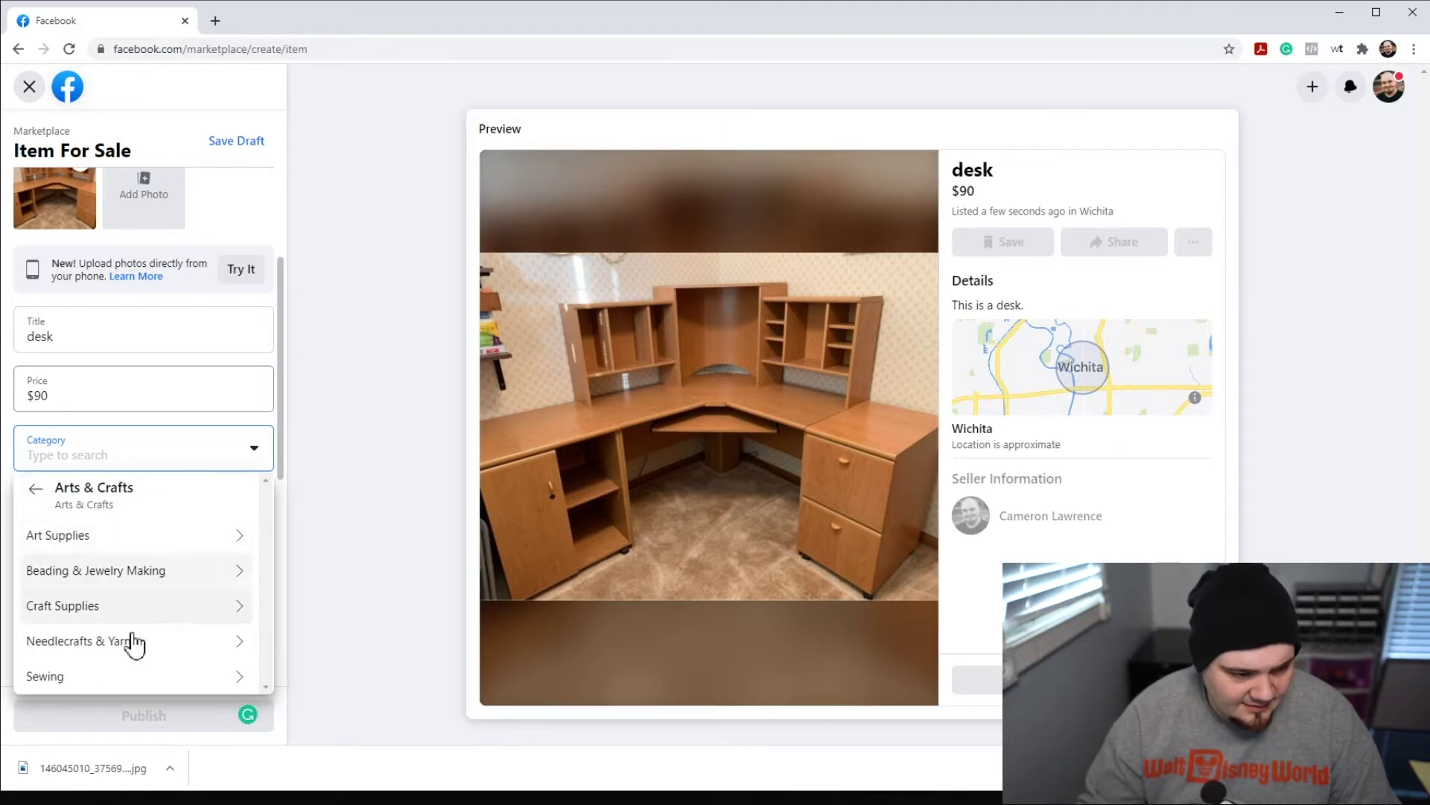
{"action": "left_click", "coordinate": [141, 551]}
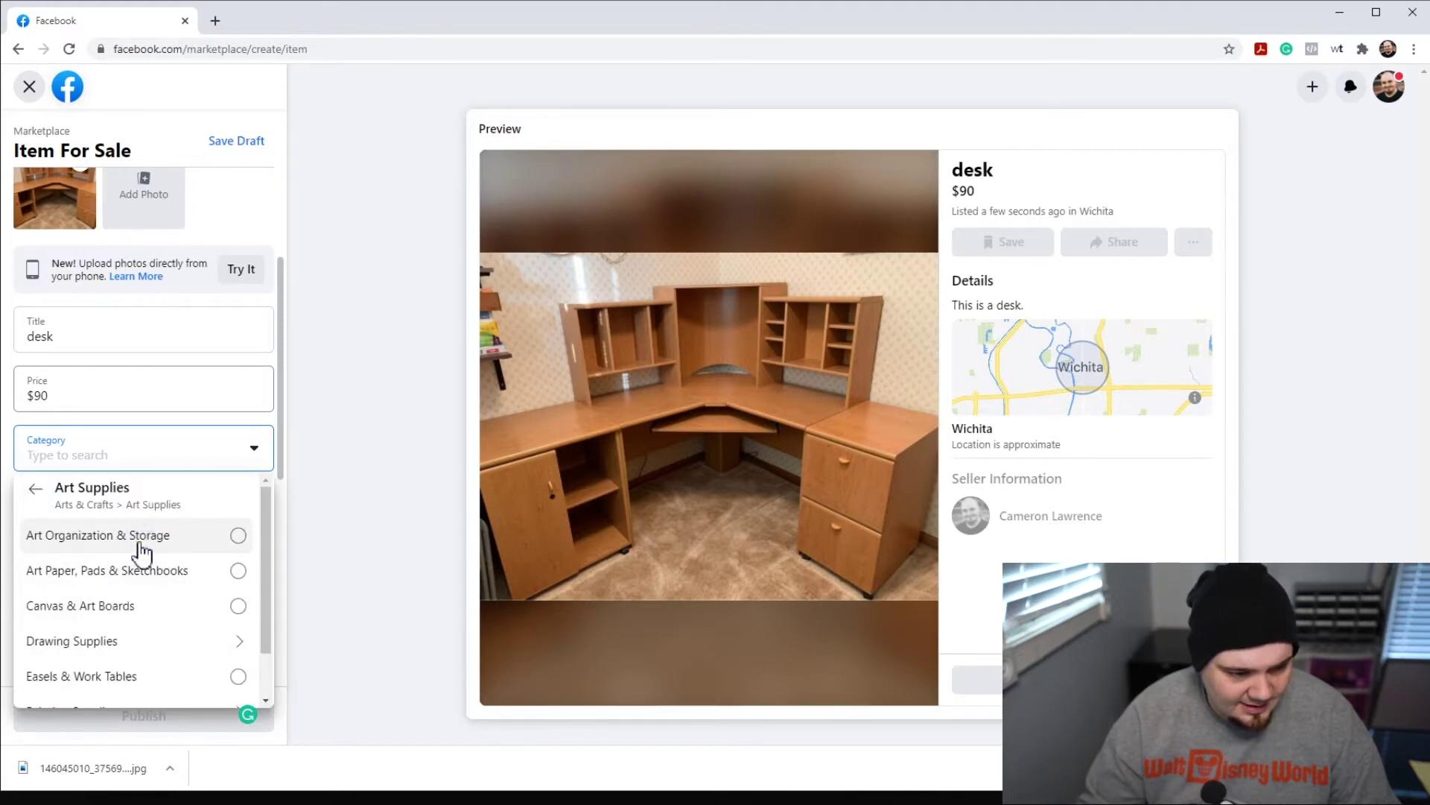
{"action": "left_click", "coordinate": [182, 549]}
{"action": "left_click", "coordinate": [254, 448]}
{"action": "scroll", "coordinate": [176, 522], "scroll_direction": "down", "scroll_amount": 10}
{"action": "scroll", "coordinate": [181, 542], "scroll_direction": "up", "scroll_amount": 10}
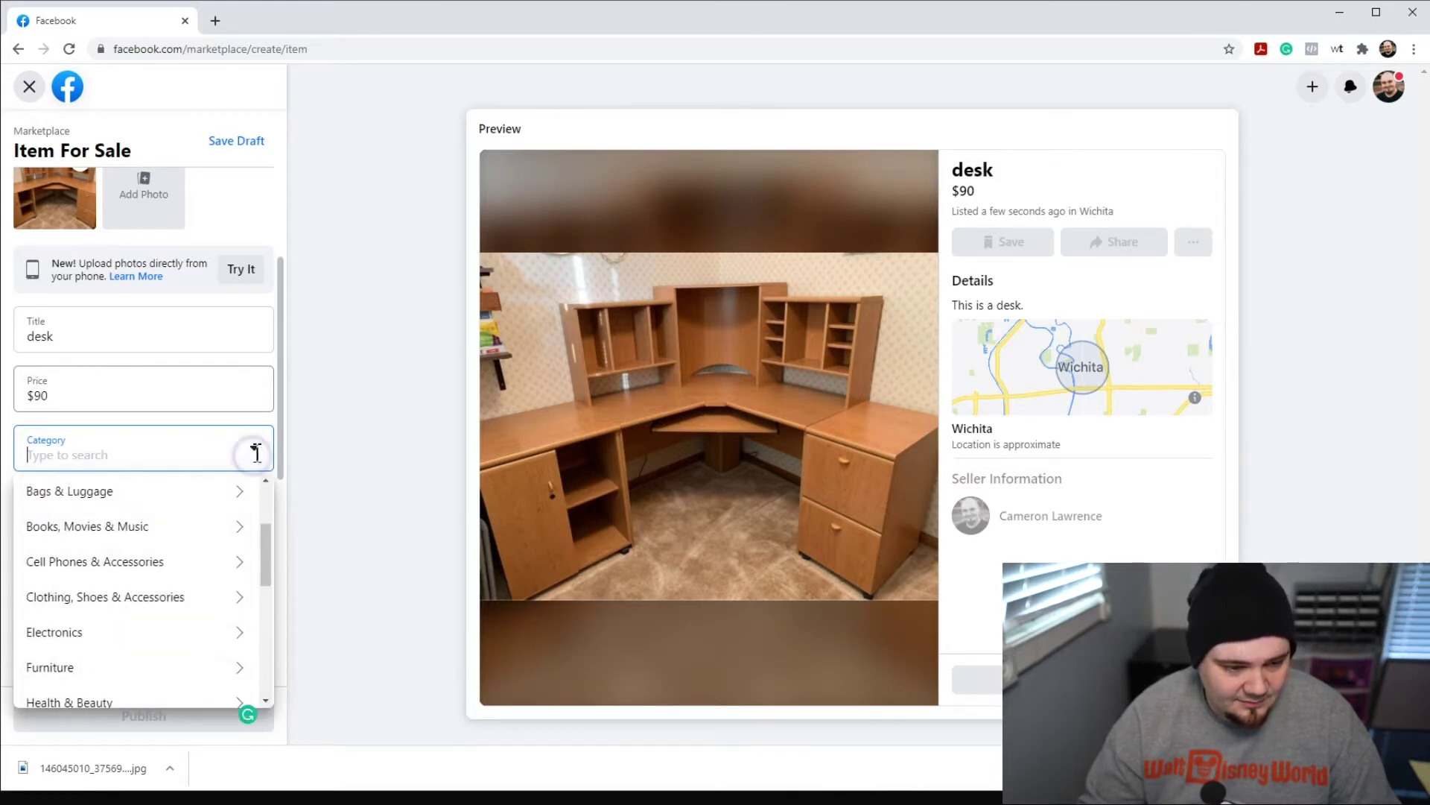
{"action": "scroll", "coordinate": [200, 517], "scroll_direction": "down", "scroll_amount": 1}
{"action": "scroll", "coordinate": [200, 517], "scroll_direction": "down", "scroll_amount": 5}
{"action": "left_click_drag", "start_coordinate": [280, 424], "coordinate": [284, 641]}
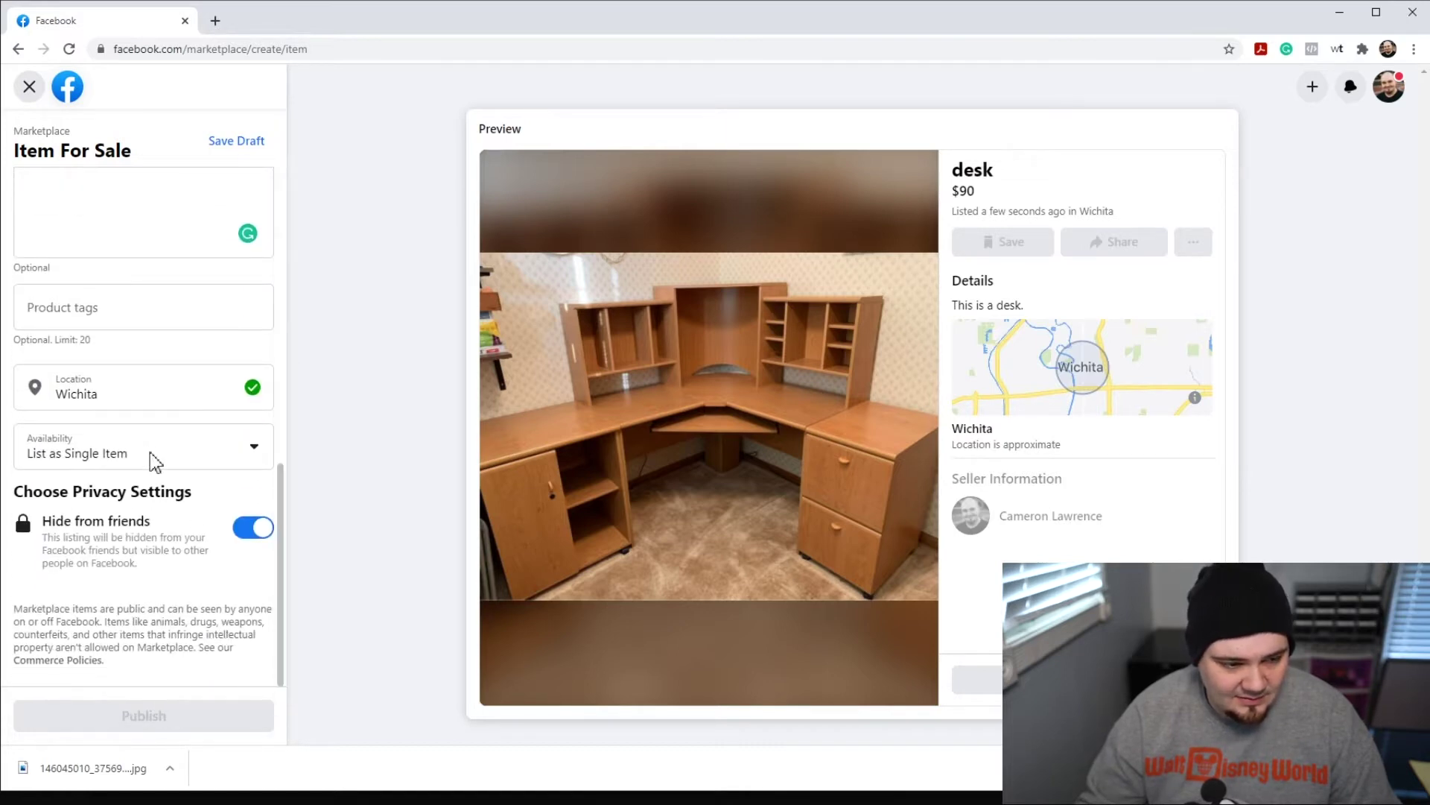
Set the listing's category to Mirrors under Home & Kitchen > Bath > Bath Accessories.
{"action": "scroll", "coordinate": [178, 488], "scroll_direction": "up", "scroll_amount": 5}
{"action": "scroll", "coordinate": [142, 388], "scroll_direction": "up", "scroll_amount": 1}
{"action": "left_click", "coordinate": [120, 339]}
{"action": "left_click", "coordinate": [104, 376]}
{"action": "left_click", "coordinate": [119, 375]}
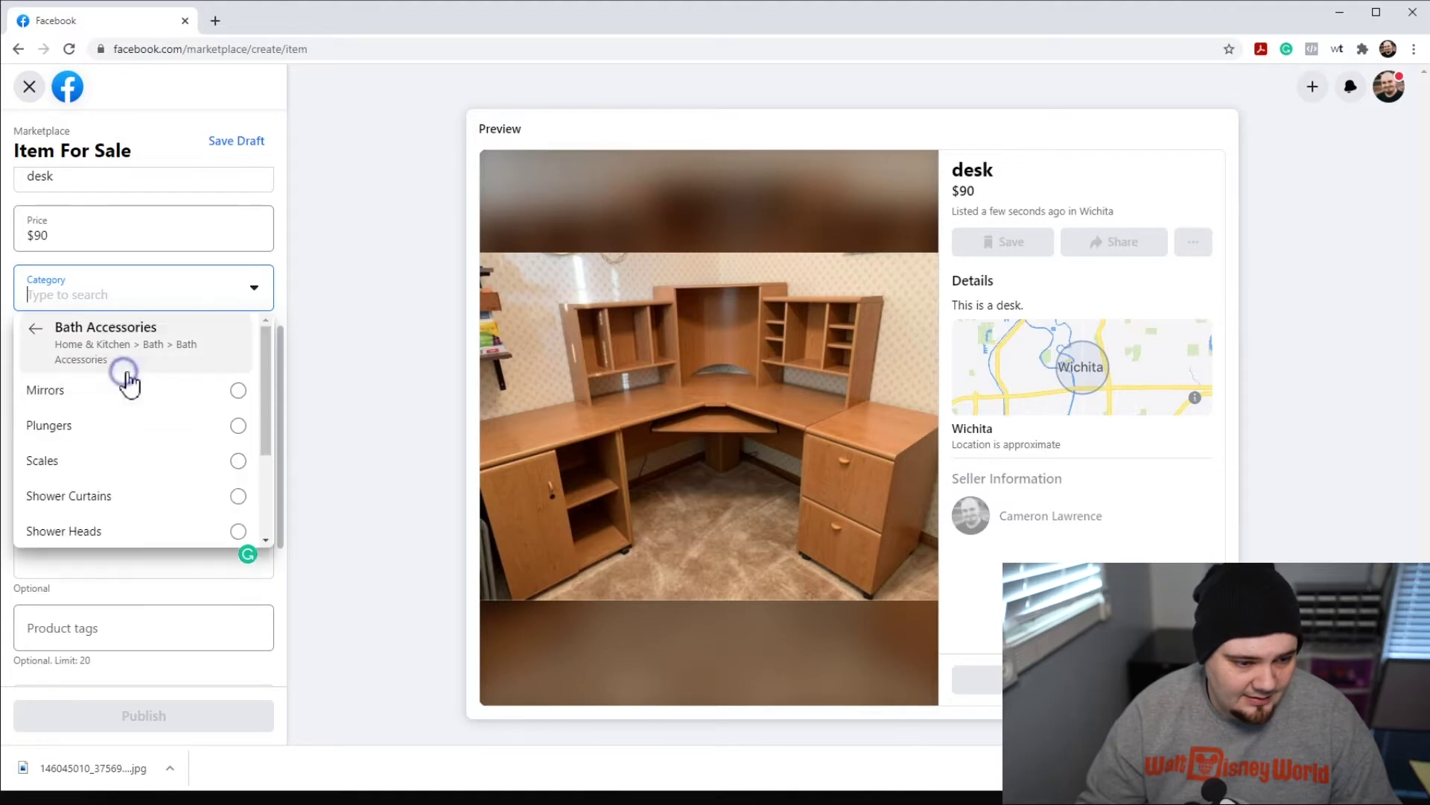
{"action": "left_click", "coordinate": [169, 391]}
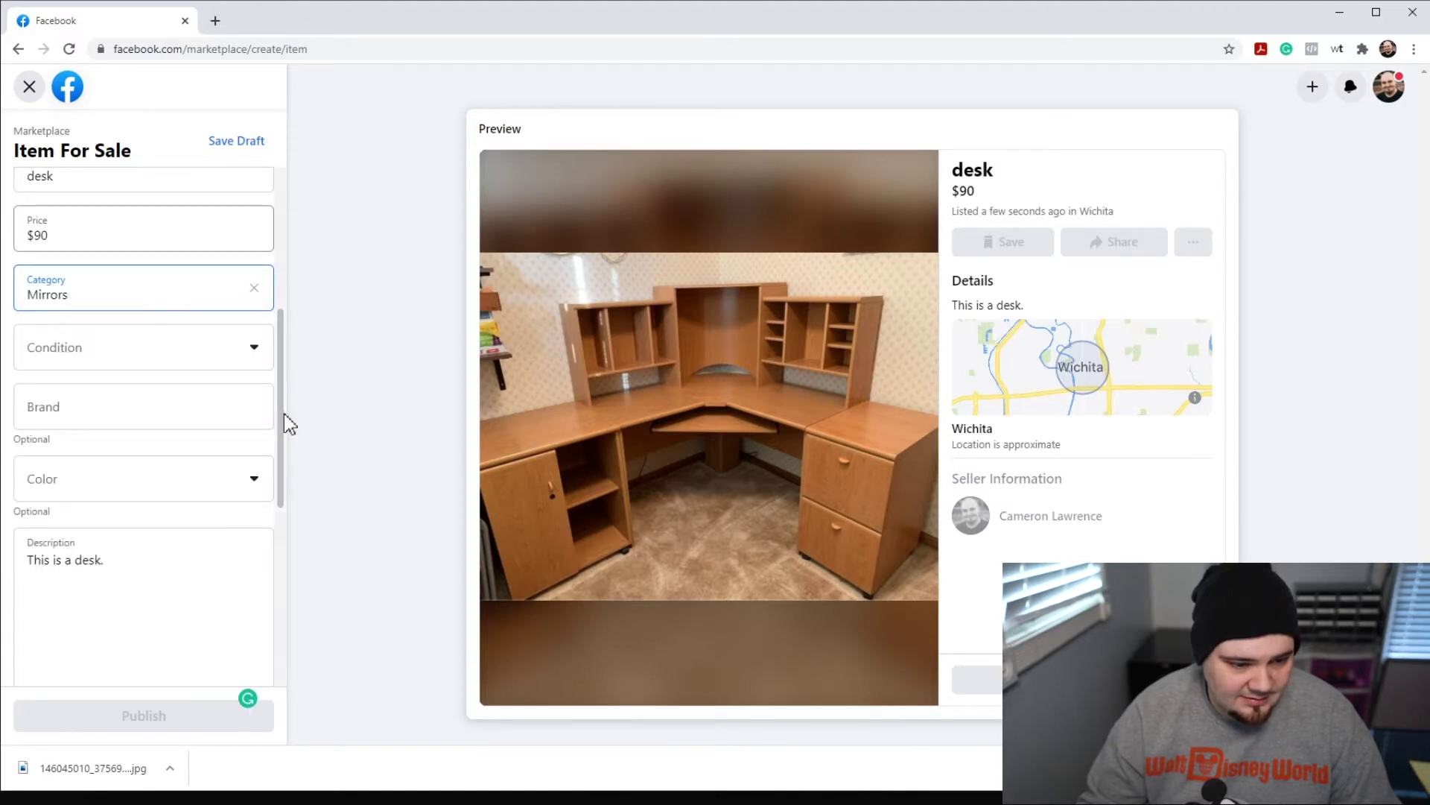
Set the item's condition to New.
{"action": "scroll", "coordinate": [283, 416], "scroll_direction": "down", "scroll_amount": 5}
{"action": "scroll", "coordinate": [284, 462], "scroll_direction": "up", "scroll_amount": 4}
{"action": "scroll", "coordinate": [281, 462], "scroll_direction": "up", "scroll_amount": 2}
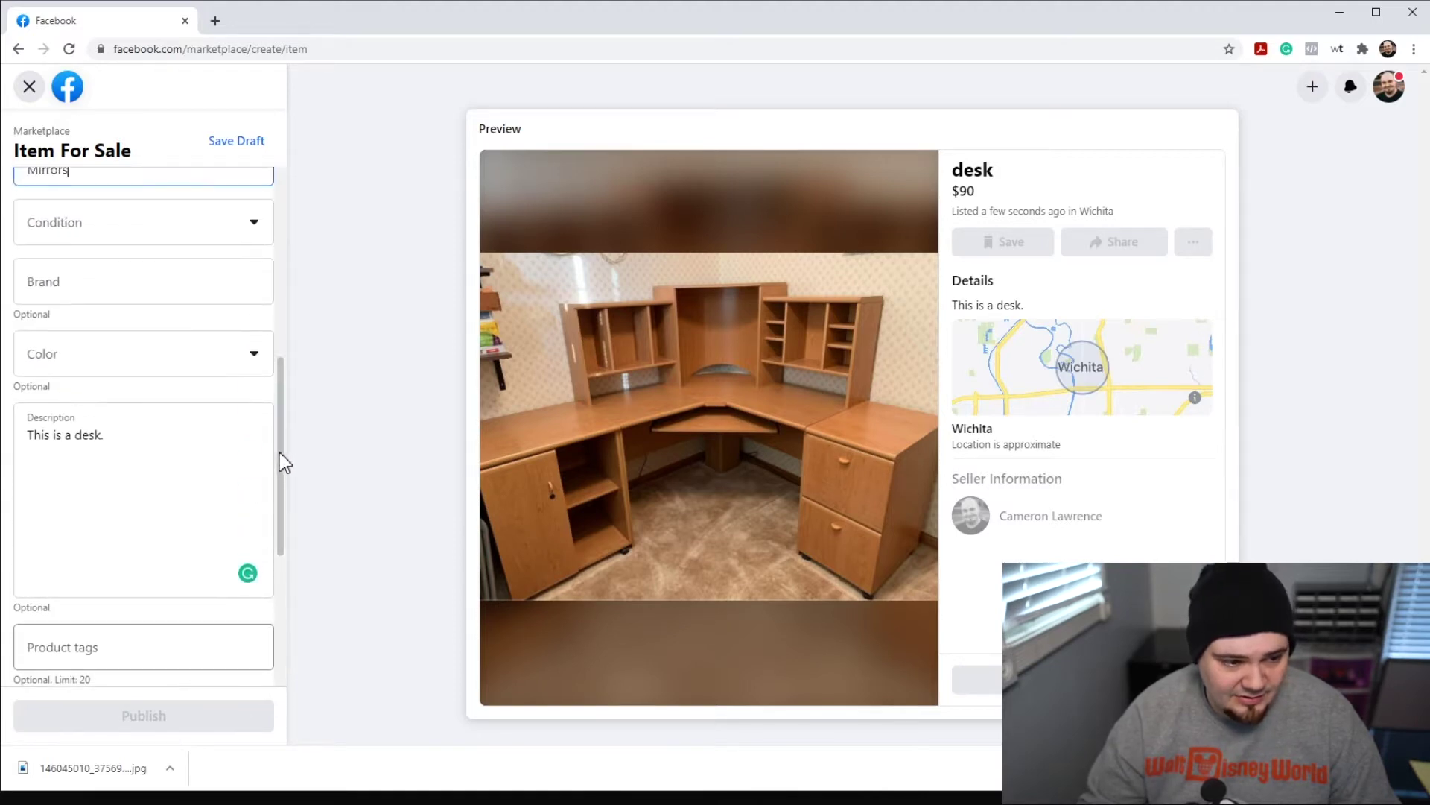
{"action": "left_click", "coordinate": [236, 364]}
{"action": "left_click", "coordinate": [141, 409]}
Enter "Desk" as the item's brand.
{"action": "mouse_move", "coordinate": [282, 383]}
{"action": "left_mouse_down"}
{"action": "mouse_move", "coordinate": [275, 675]}
{"action": "mouse_move", "coordinate": [300, 501]}
{"action": "mouse_move", "coordinate": [293, 373]}
{"action": "left_mouse_up"}
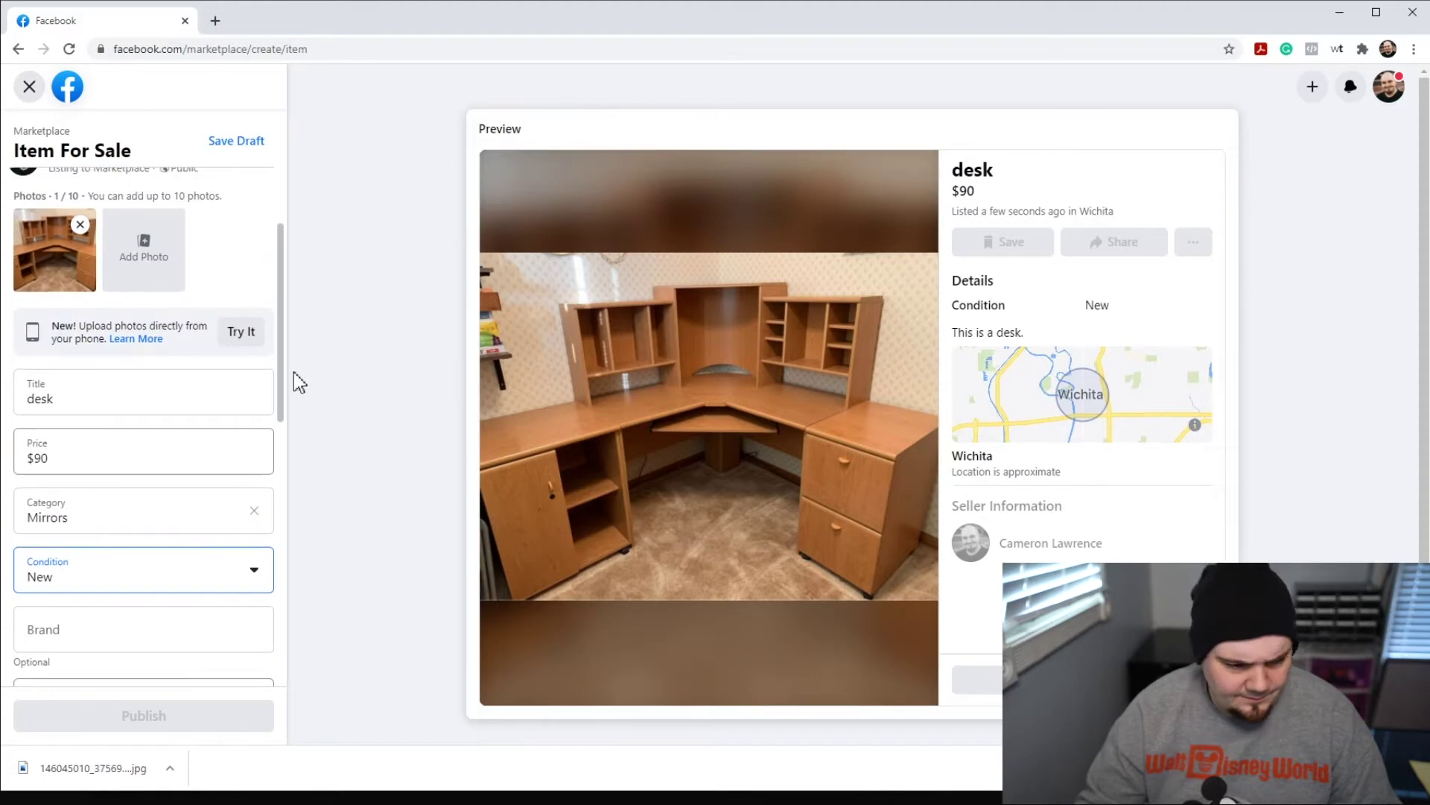
{"action": "left_click", "coordinate": [135, 627]}
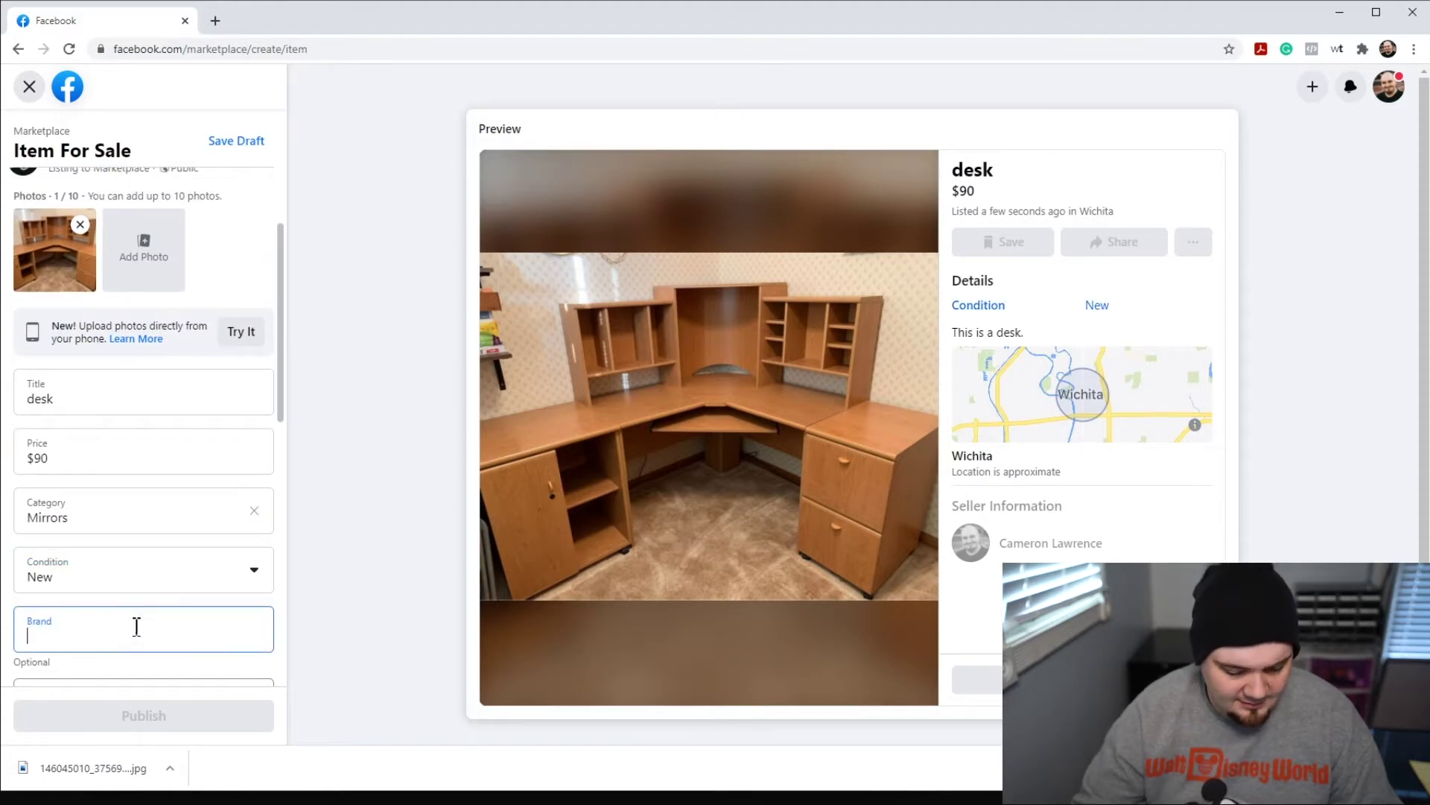
{"action": "type", "text": "Desk"}
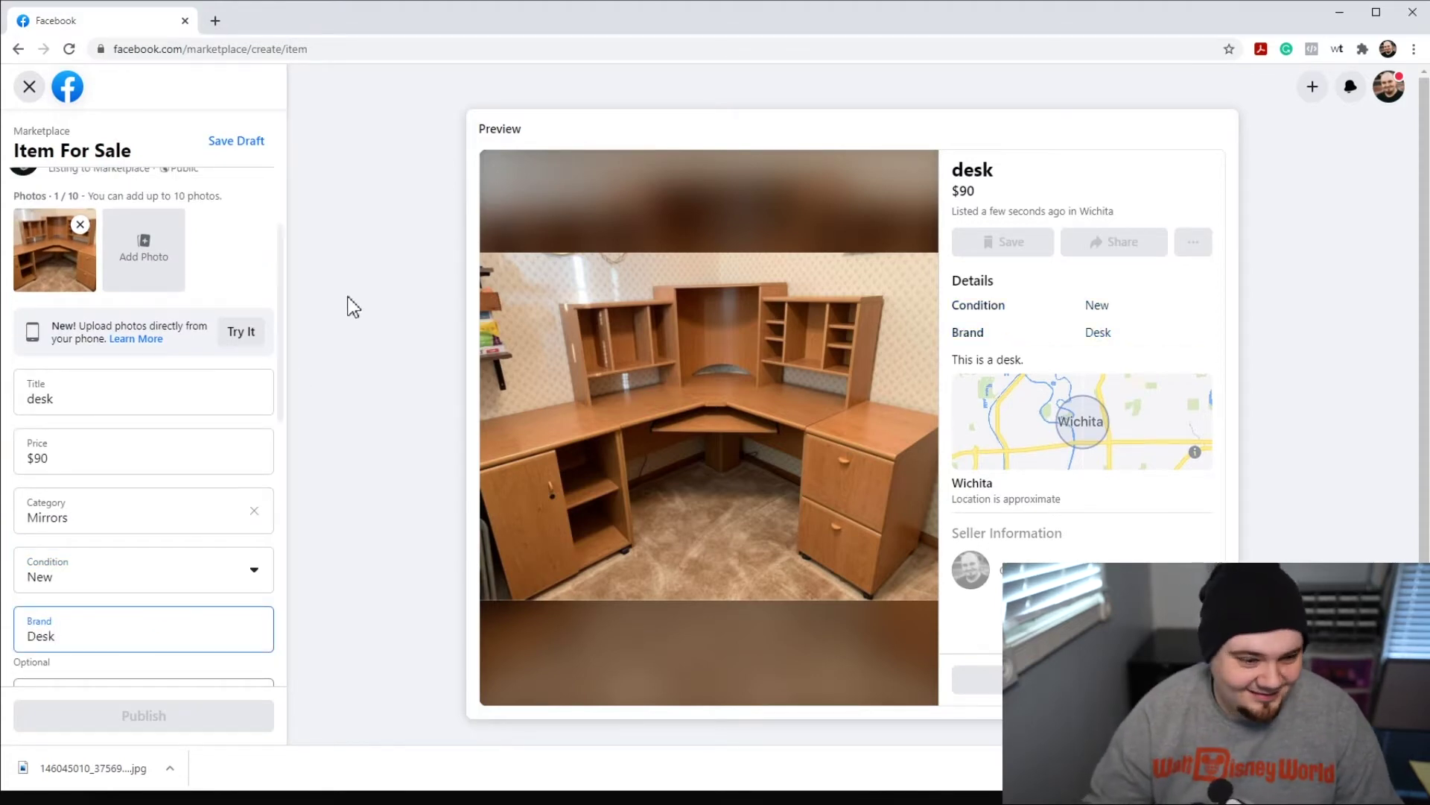
Add "desk" as a product tag for the listing.
{"action": "left_click_drag", "start_coordinate": [281, 329], "coordinate": [266, 522]}
{"action": "left_click", "coordinate": [127, 454]}
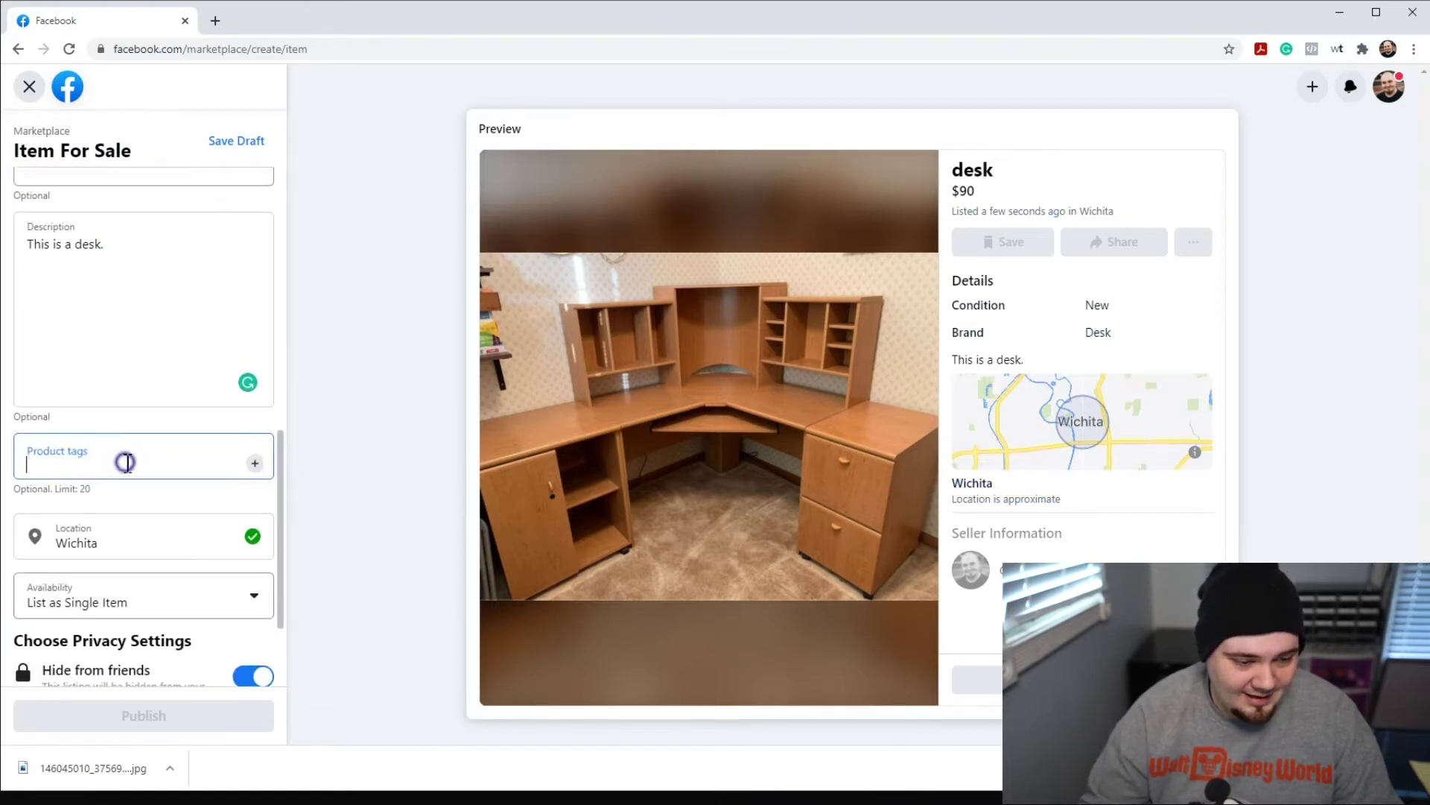
{"action": "type", "text": "desk"}
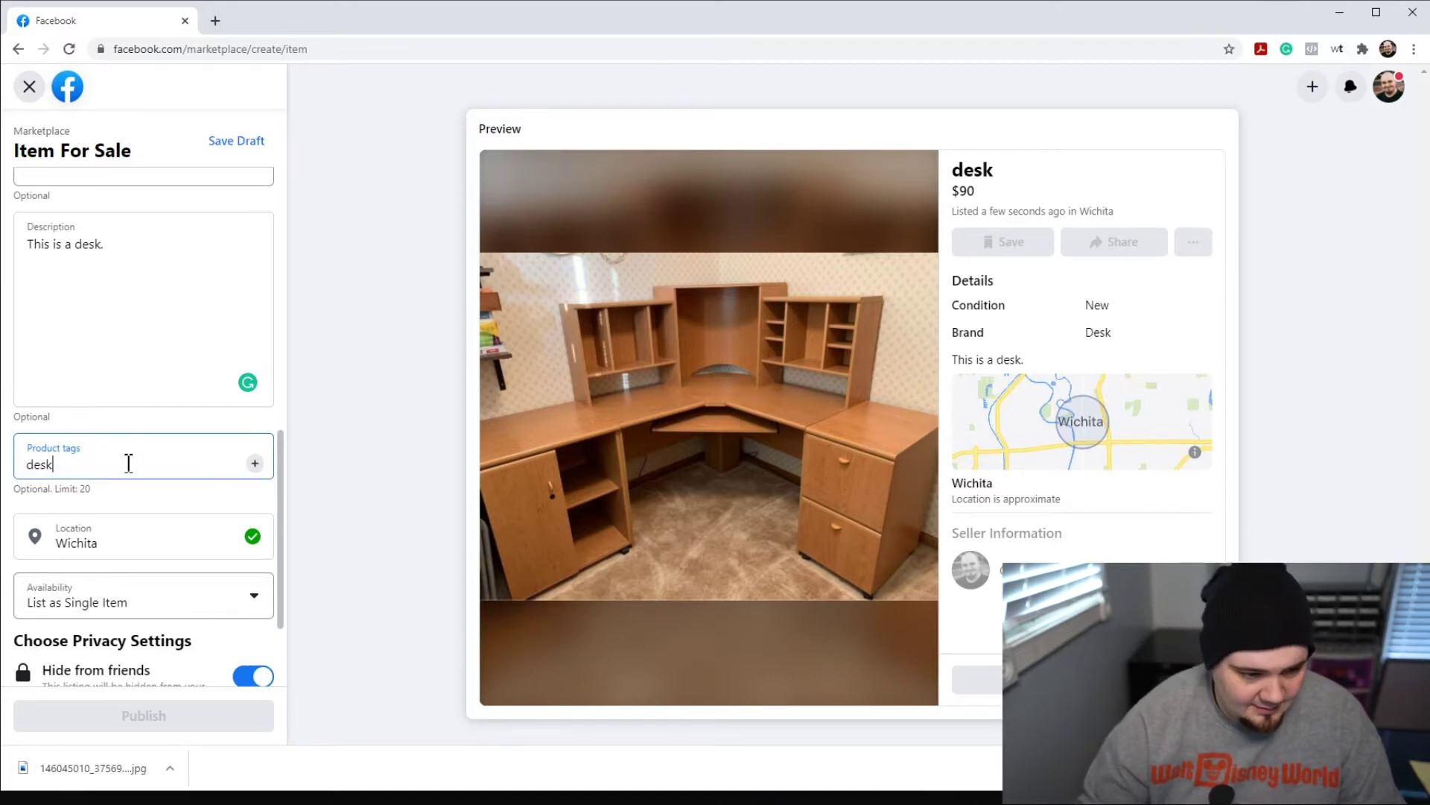
{"action": "key", "text": "Return"}
{"action": "scroll", "coordinate": [194, 538], "scroll_direction": "down", "scroll_amount": 3}
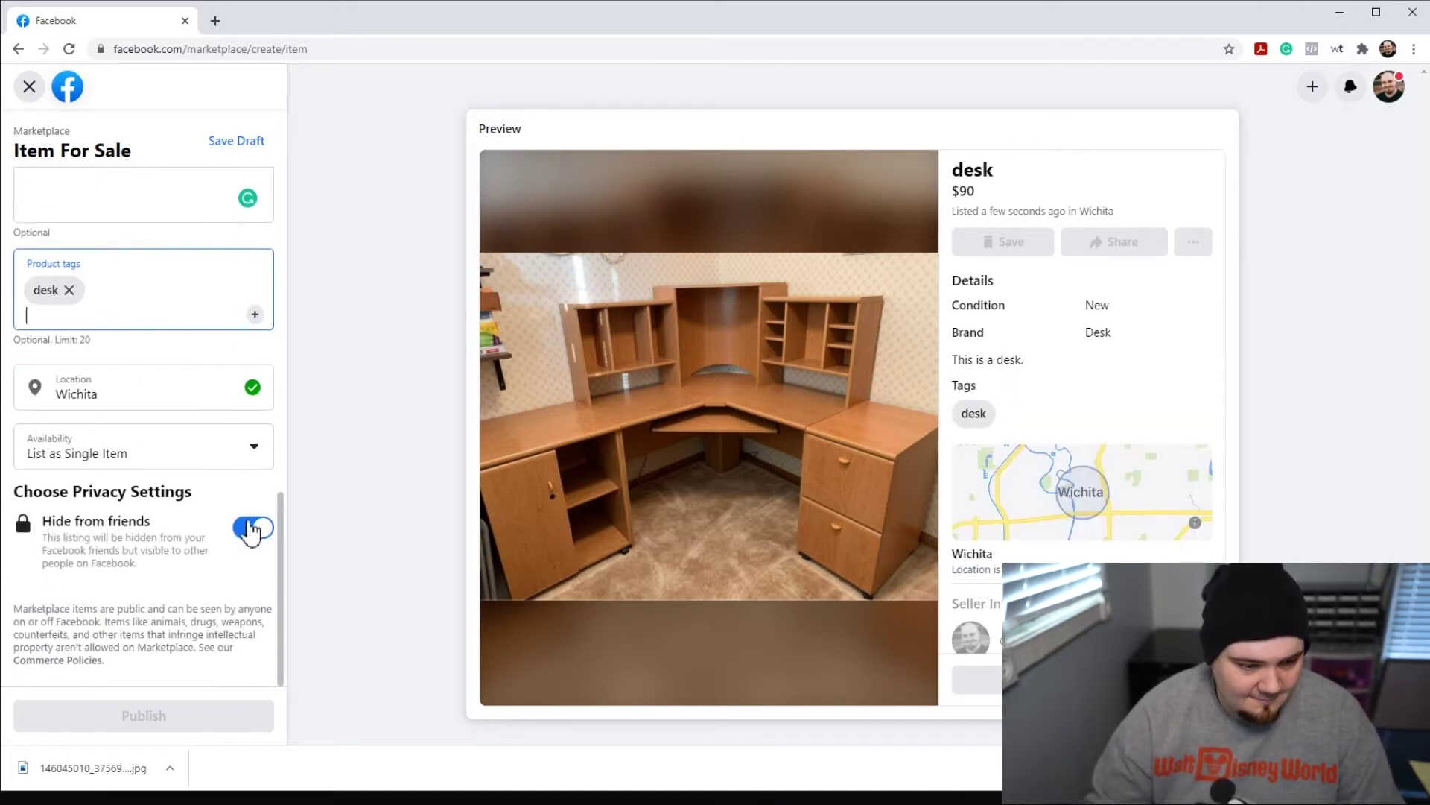
Turn off the "Hide from friends" privacy setting for the desk listing.
{"action": "left_click", "coordinate": [251, 535]}
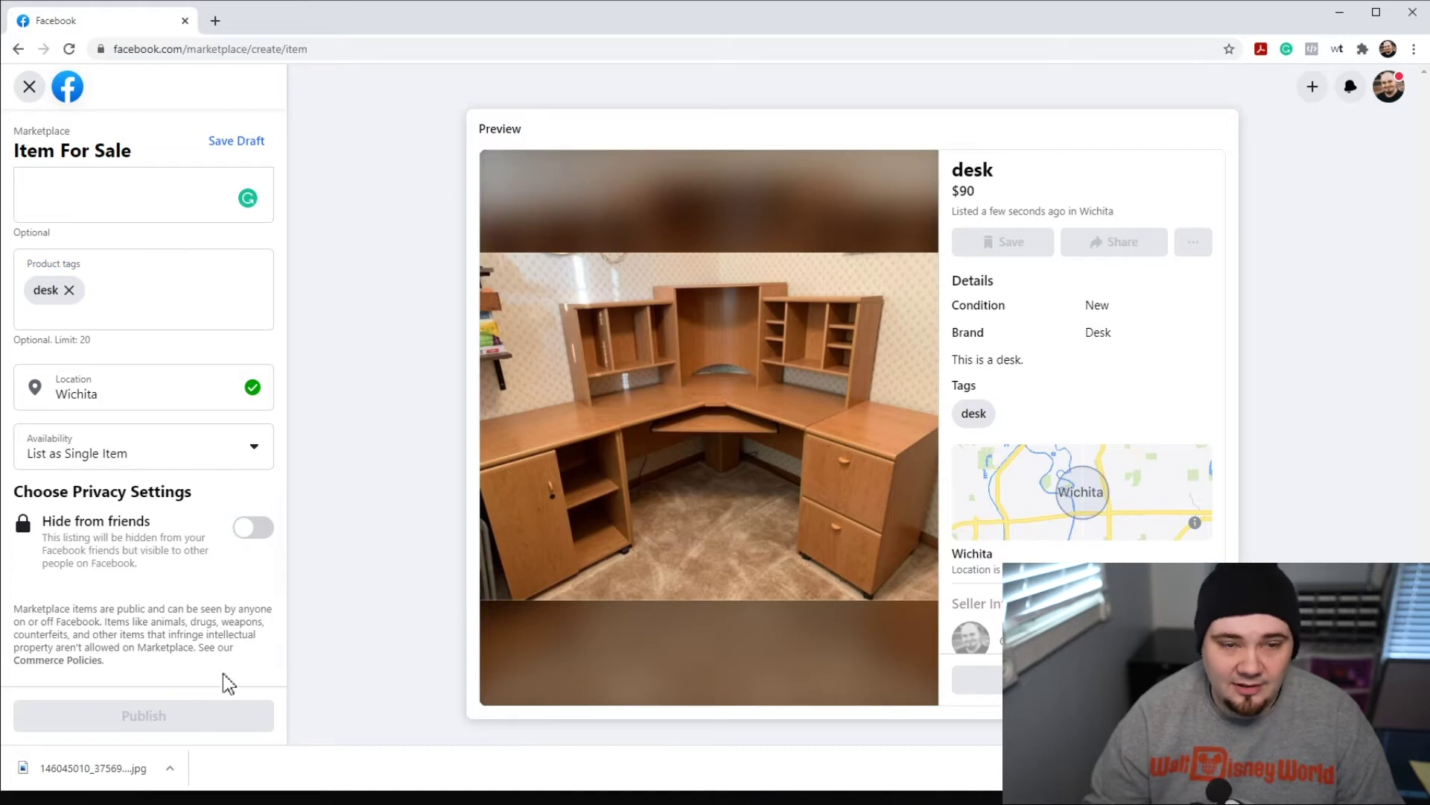
{"action": "left_click_drag", "start_coordinate": [279, 536], "coordinate": [280, 203]}
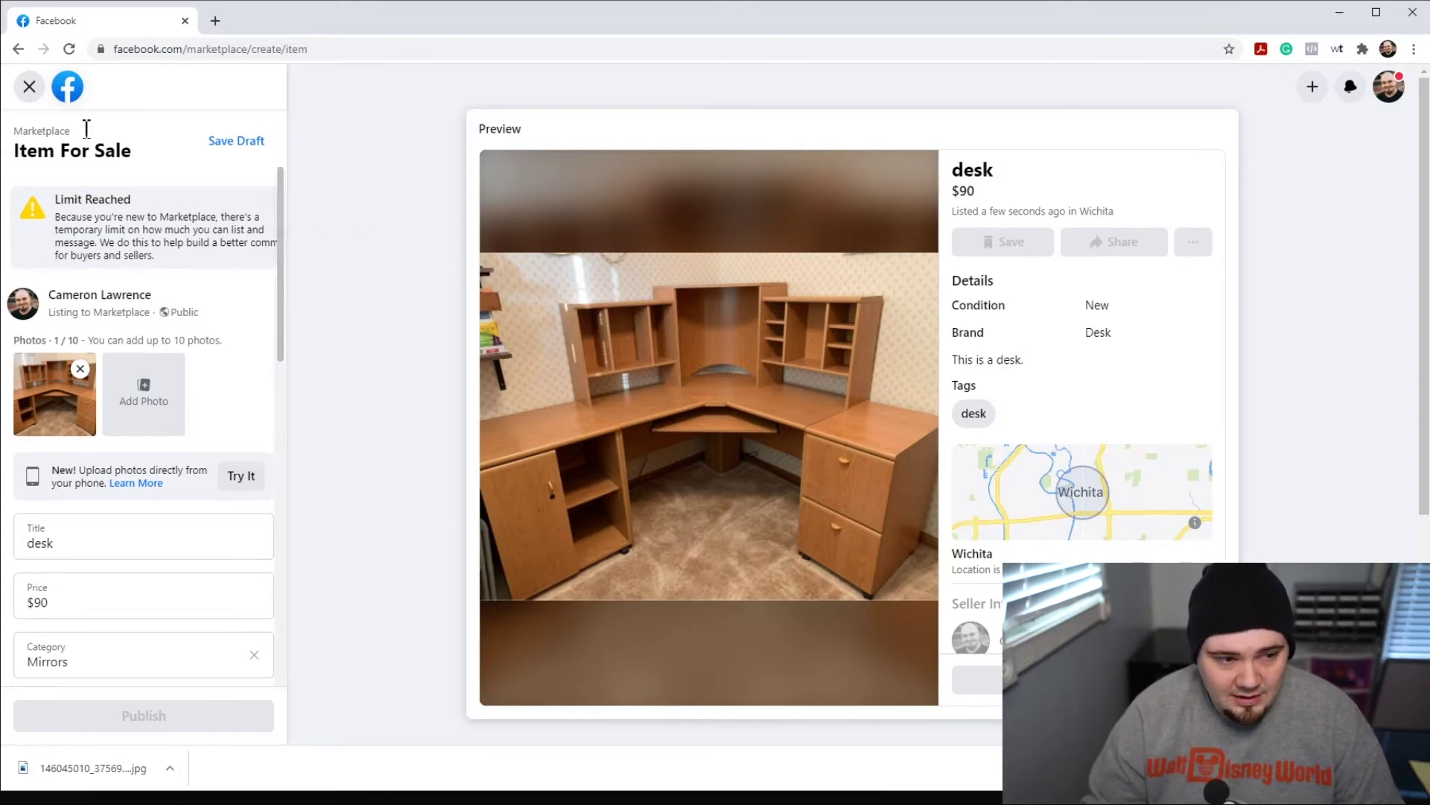
Leave the unpublished desk listing without saving it and open the account's own listings.
{"action": "left_click", "coordinate": [32, 95]}
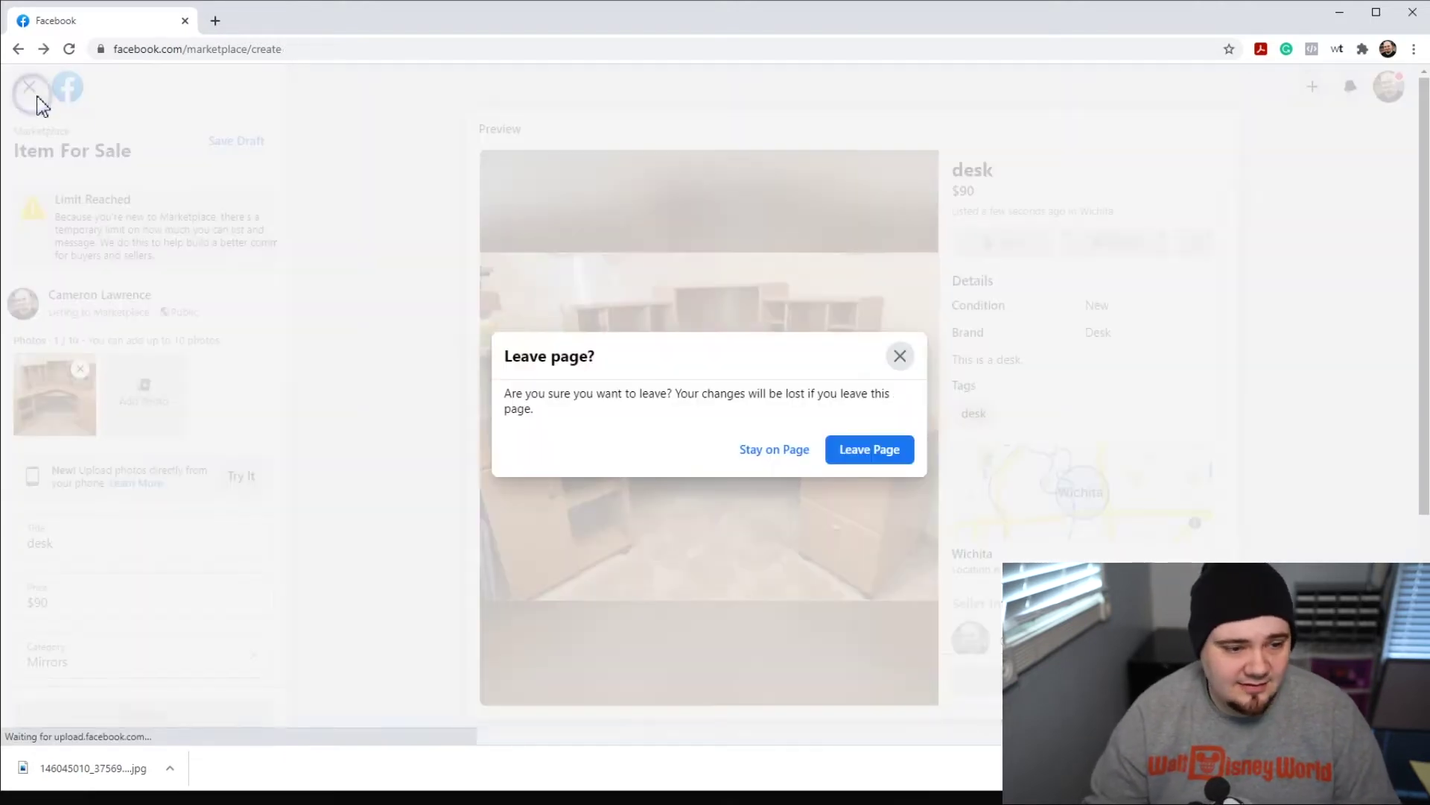
{"action": "left_click", "coordinate": [865, 449]}
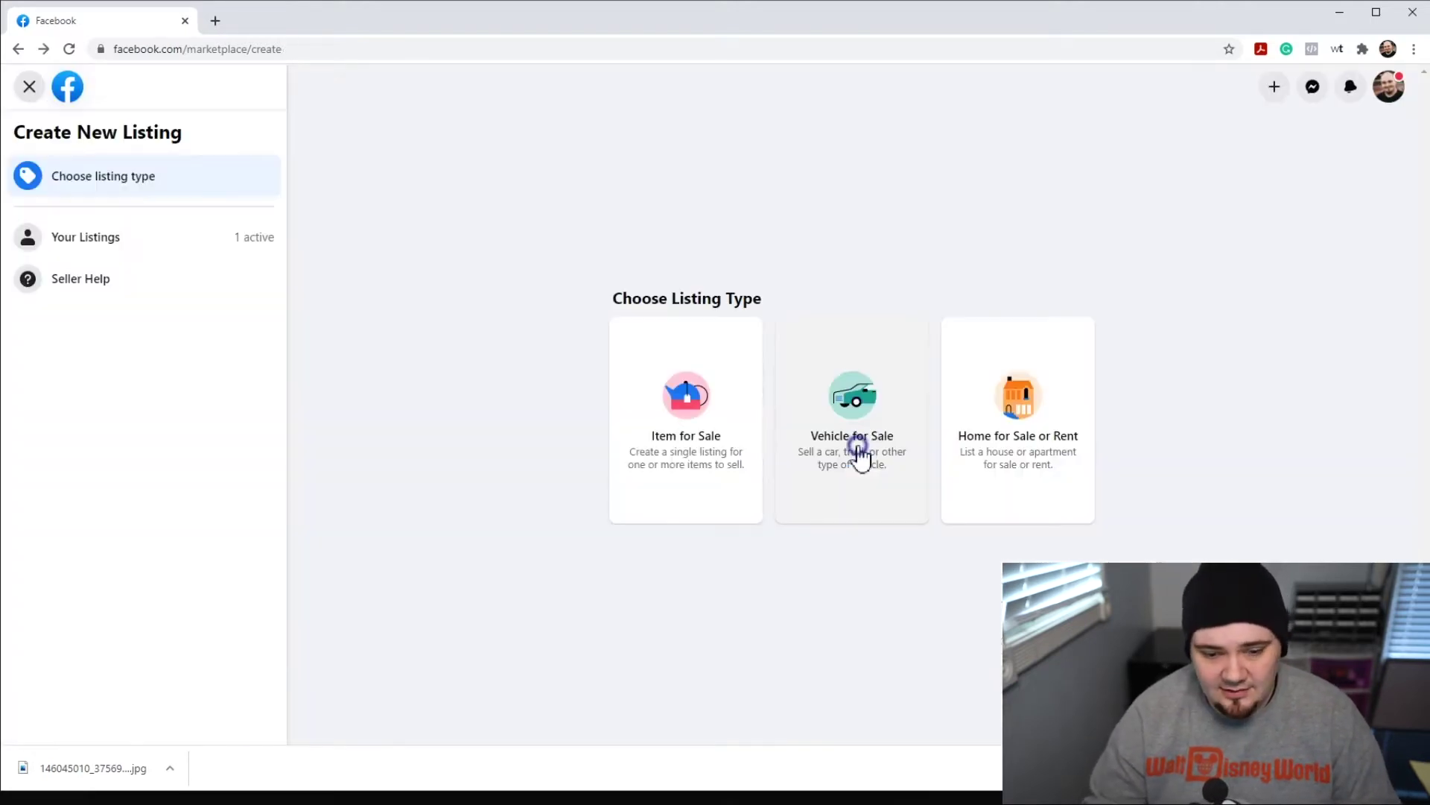
{"action": "left_click", "coordinate": [134, 240]}
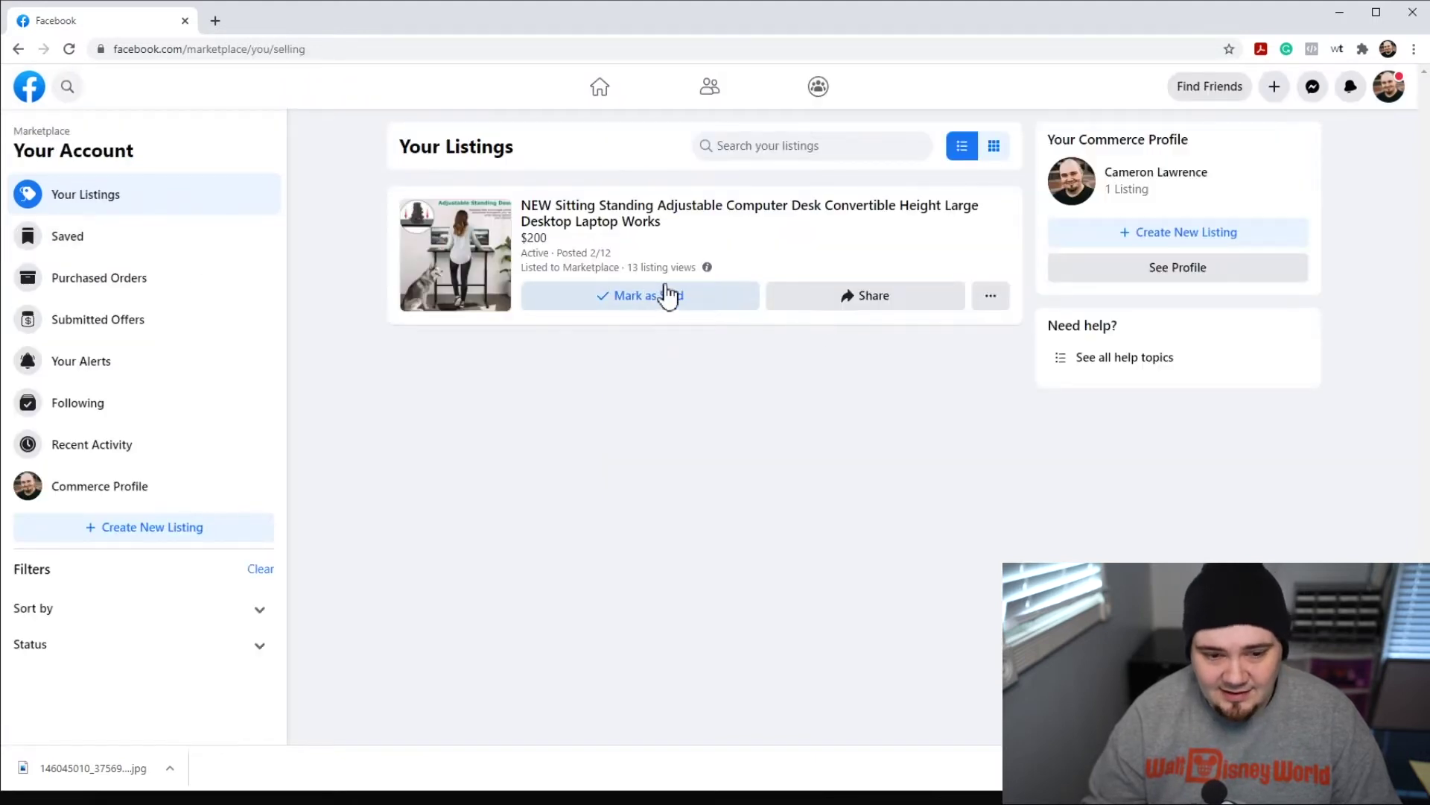
Delete the adjustable standing computer desk listing, giving "No, haven't sold" as the answer about the sale.
{"action": "left_click", "coordinate": [991, 296]}
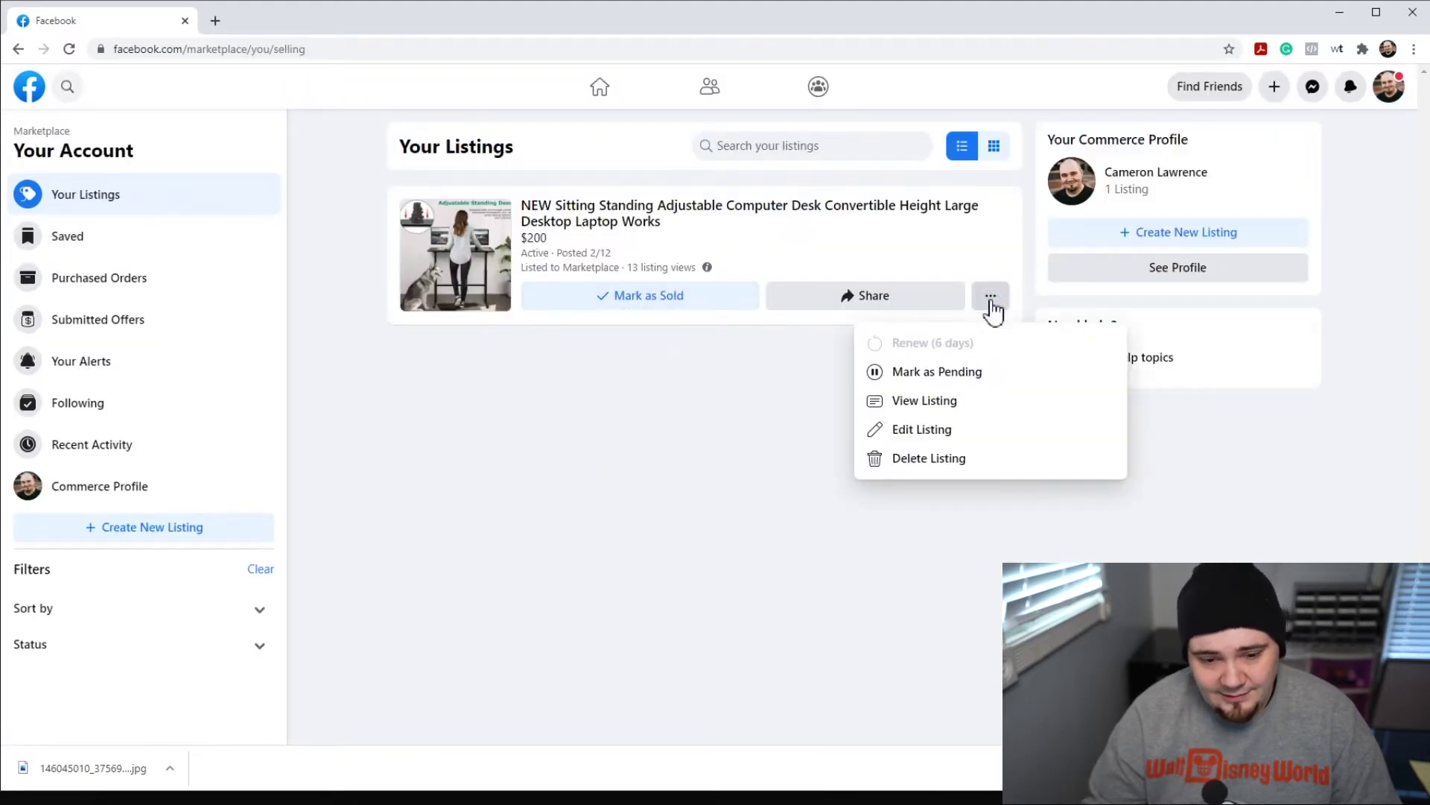
{"action": "left_click", "coordinate": [905, 371]}
{"action": "left_click", "coordinate": [995, 307]}
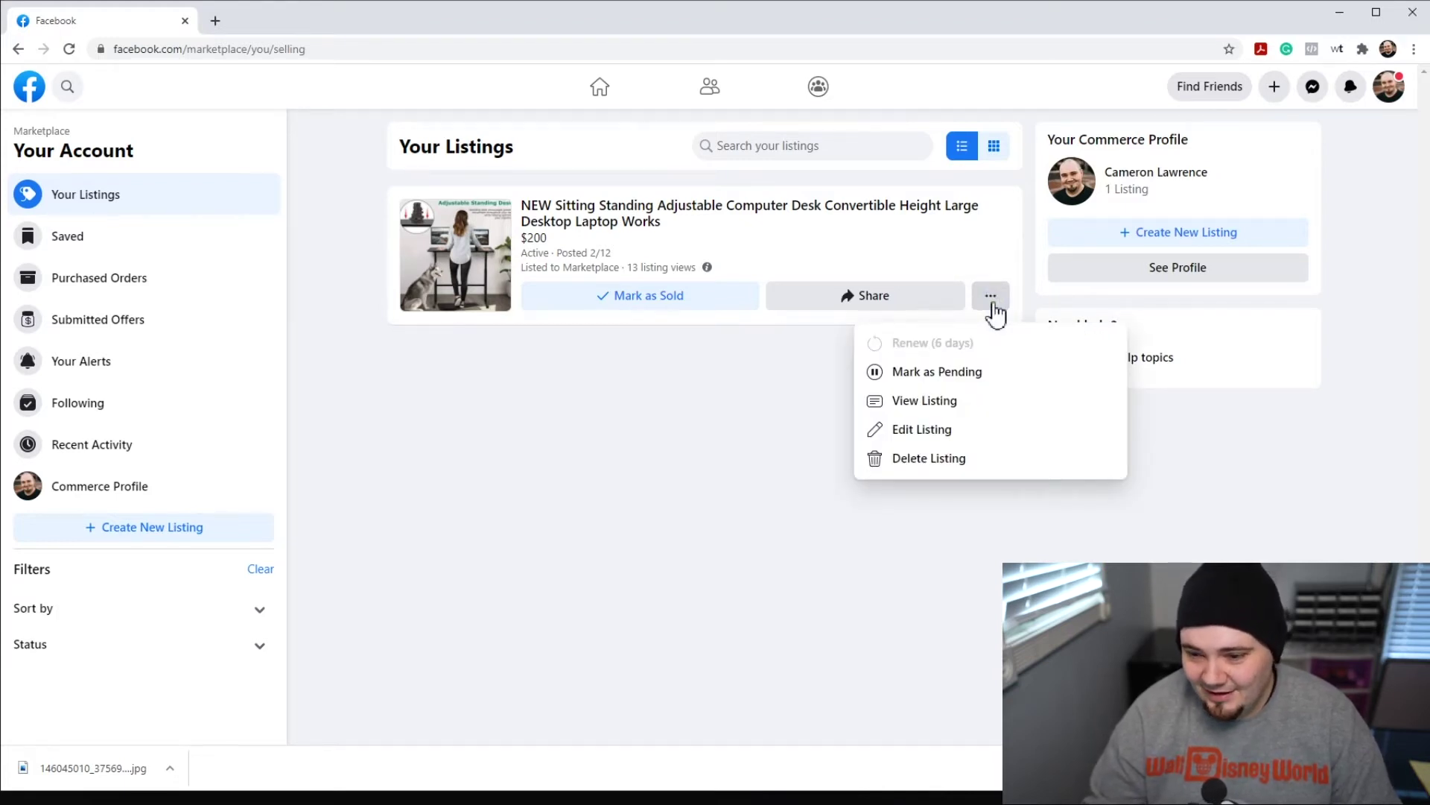
{"action": "left_click", "coordinate": [932, 459]}
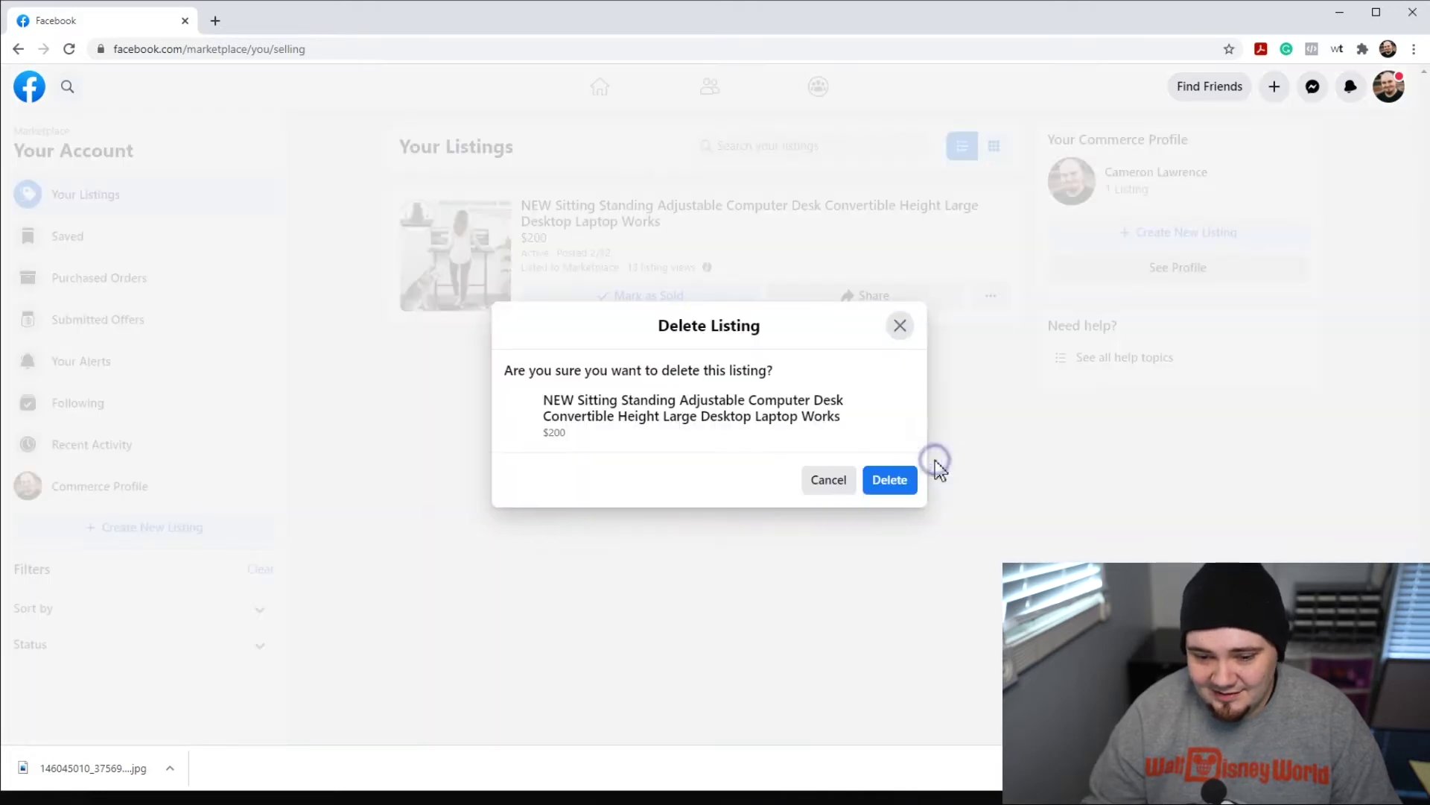
{"action": "left_click", "coordinate": [886, 484]}
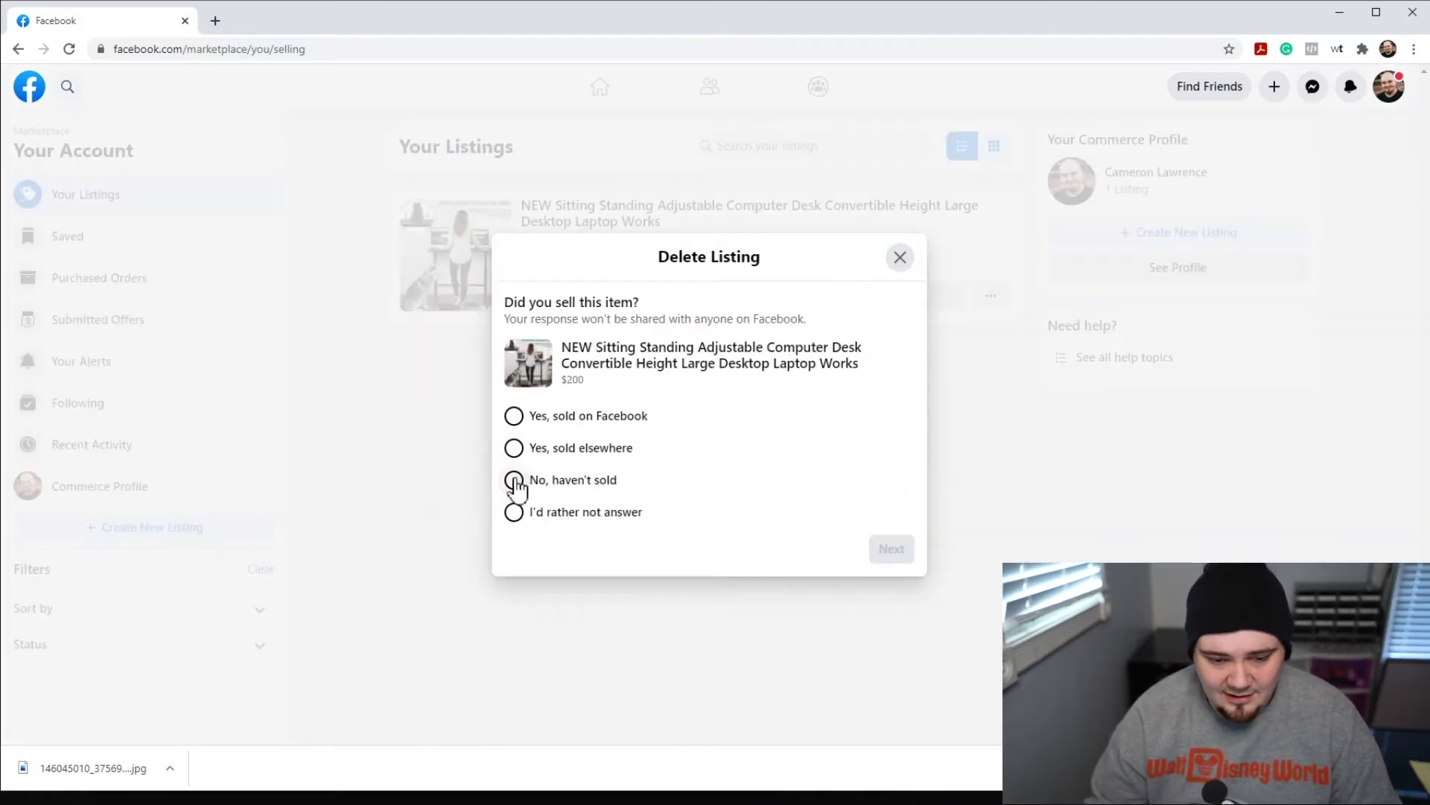
{"action": "left_click", "coordinate": [891, 549]}
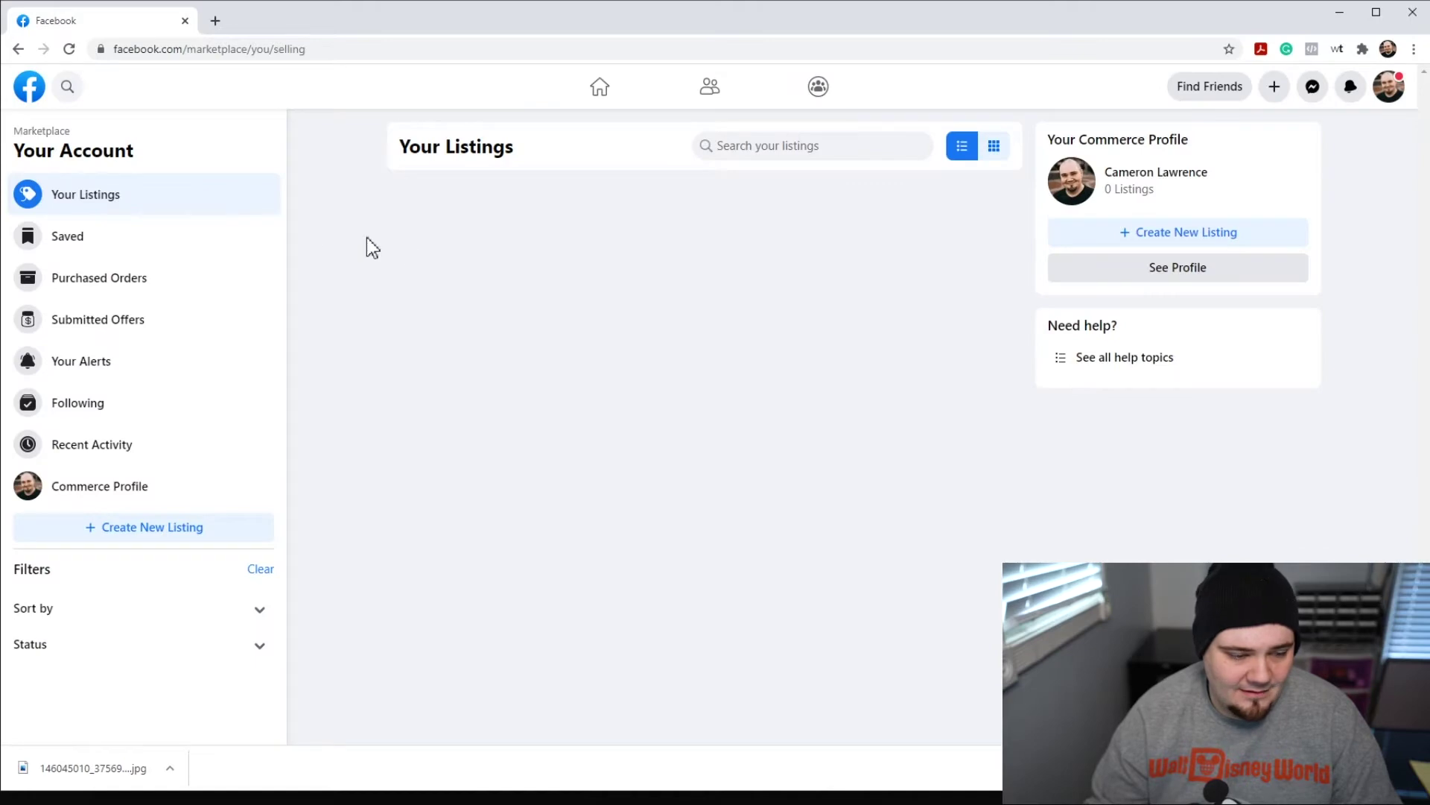
Start a new Item for Sale listing and add the photo of the wooden corner desk.
{"action": "left_click", "coordinate": [189, 527]}
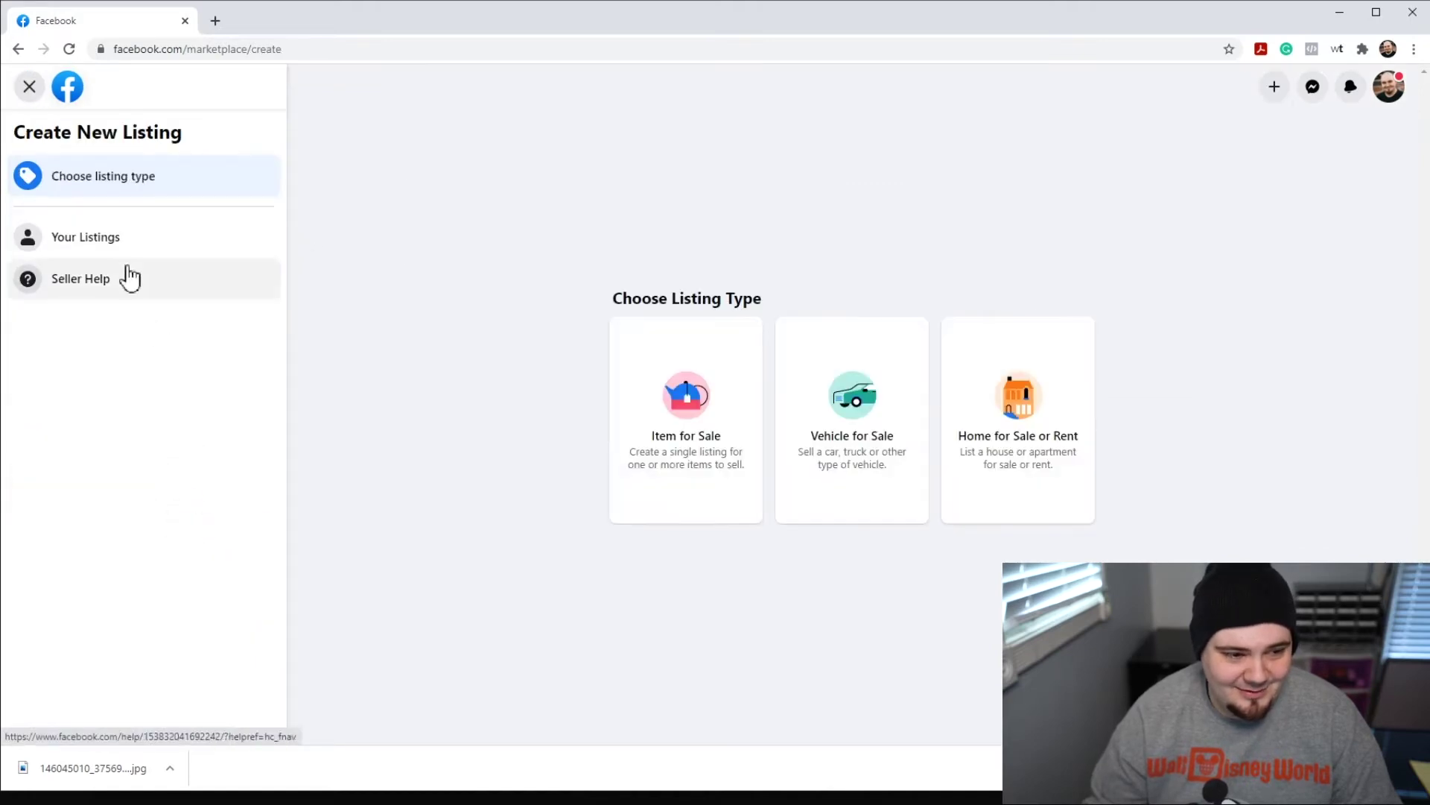
{"action": "left_click", "coordinate": [734, 406]}
{"action": "left_click", "coordinate": [176, 410]}
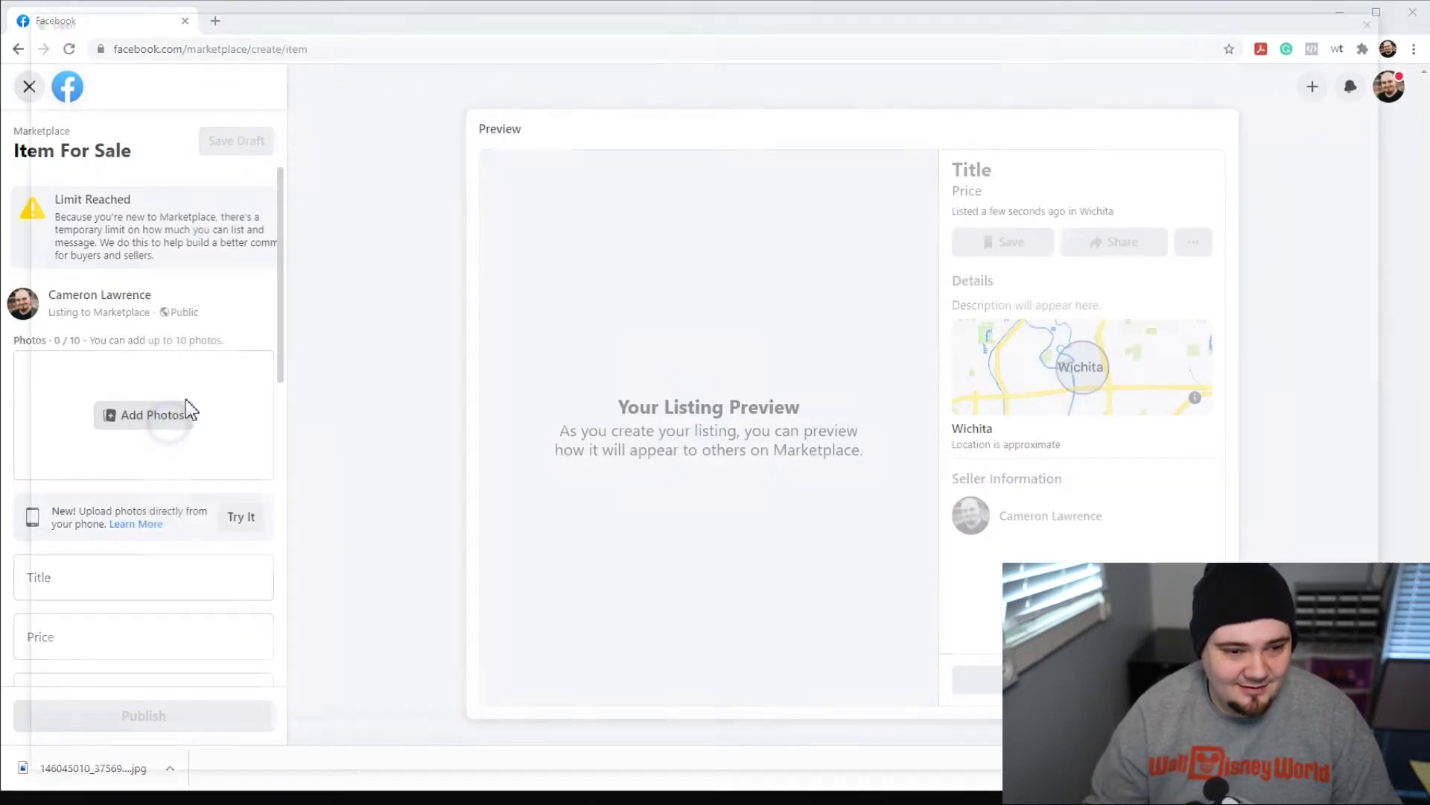
{"action": "left_click", "coordinate": [832, 140]}
{"action": "key", "text": "Return"}
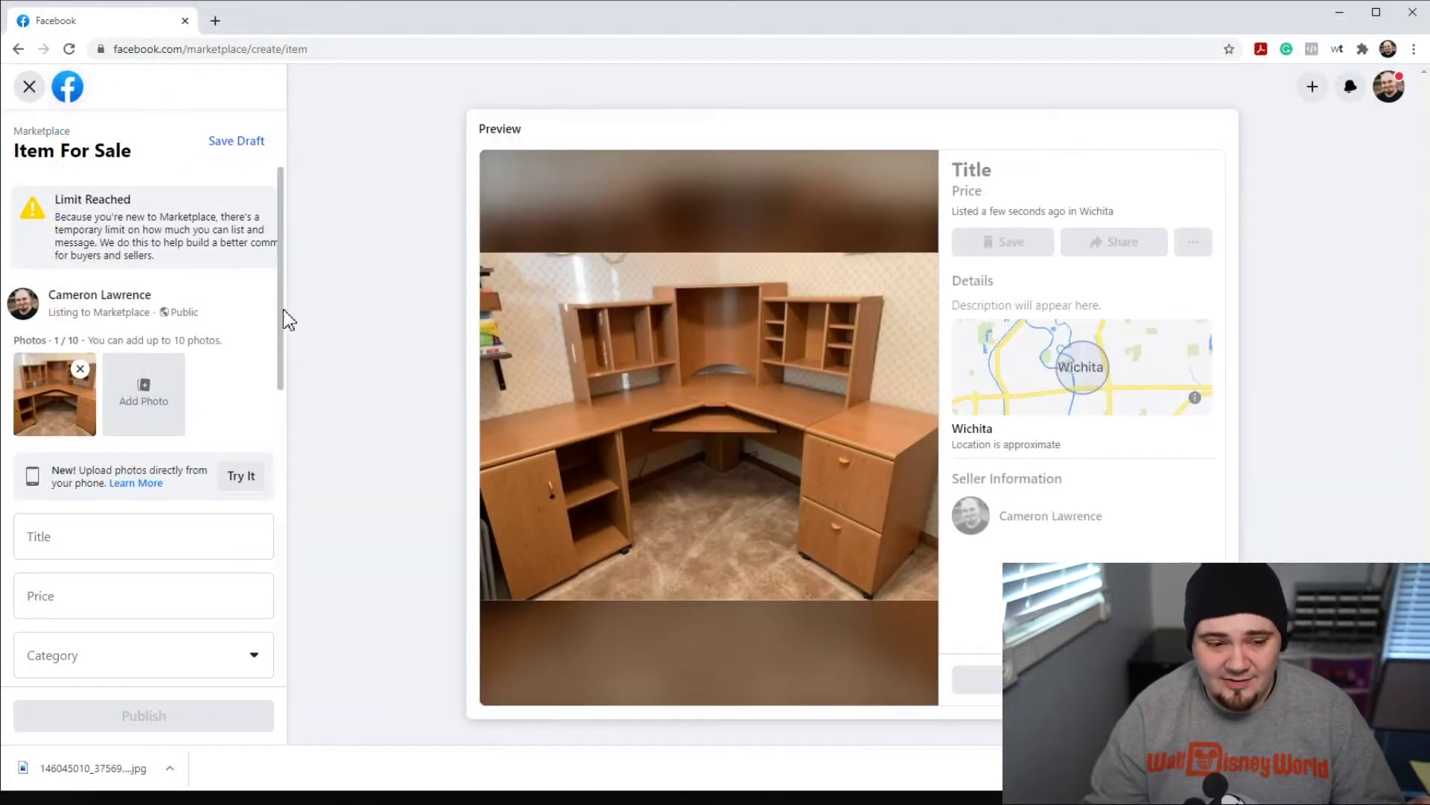
Title the new listing "Desk" and set its price to $90.
{"action": "scroll", "coordinate": [281, 307], "scroll_direction": "down", "scroll_amount": 3}
{"action": "left_click", "coordinate": [84, 314]}
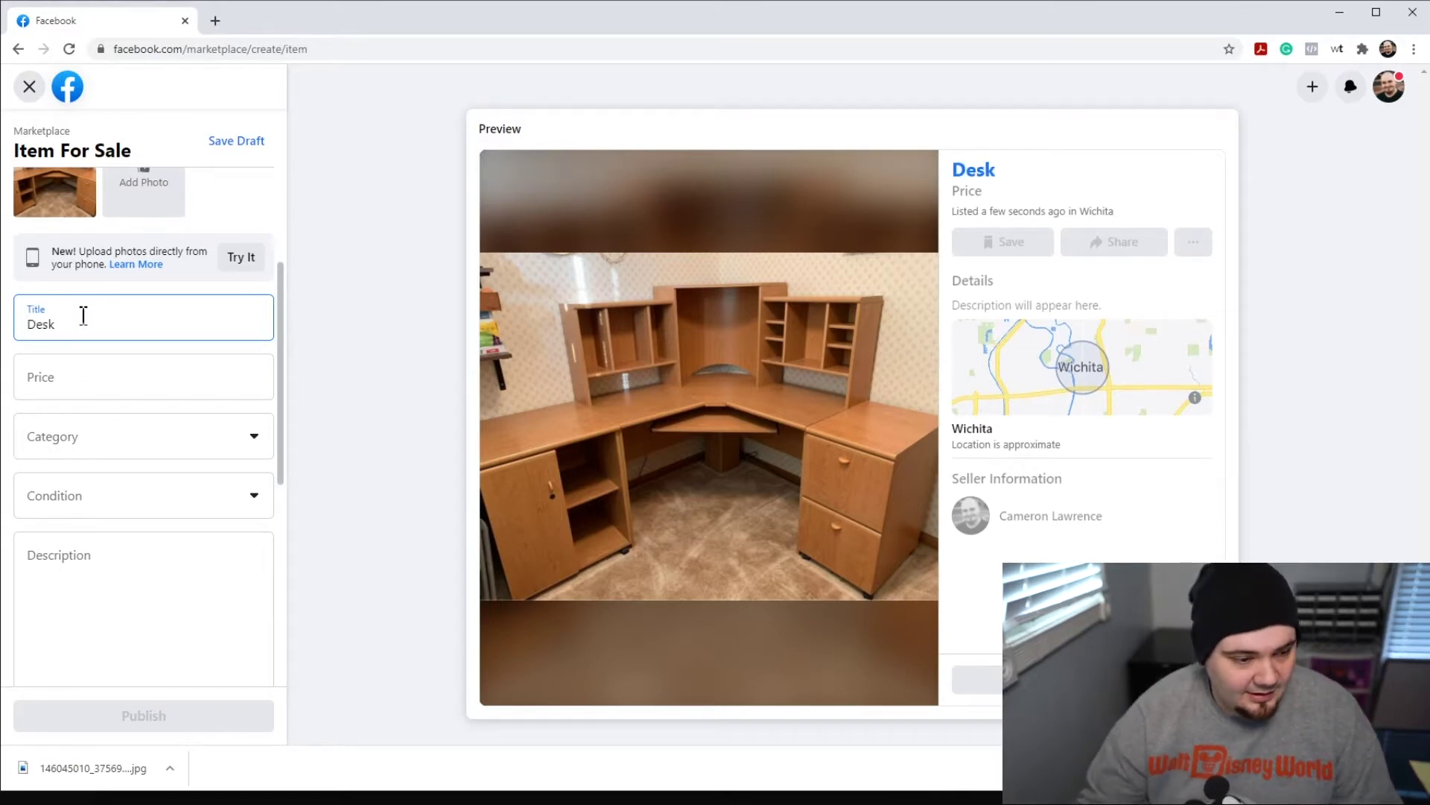
{"action": "left_click", "coordinate": [84, 387]}
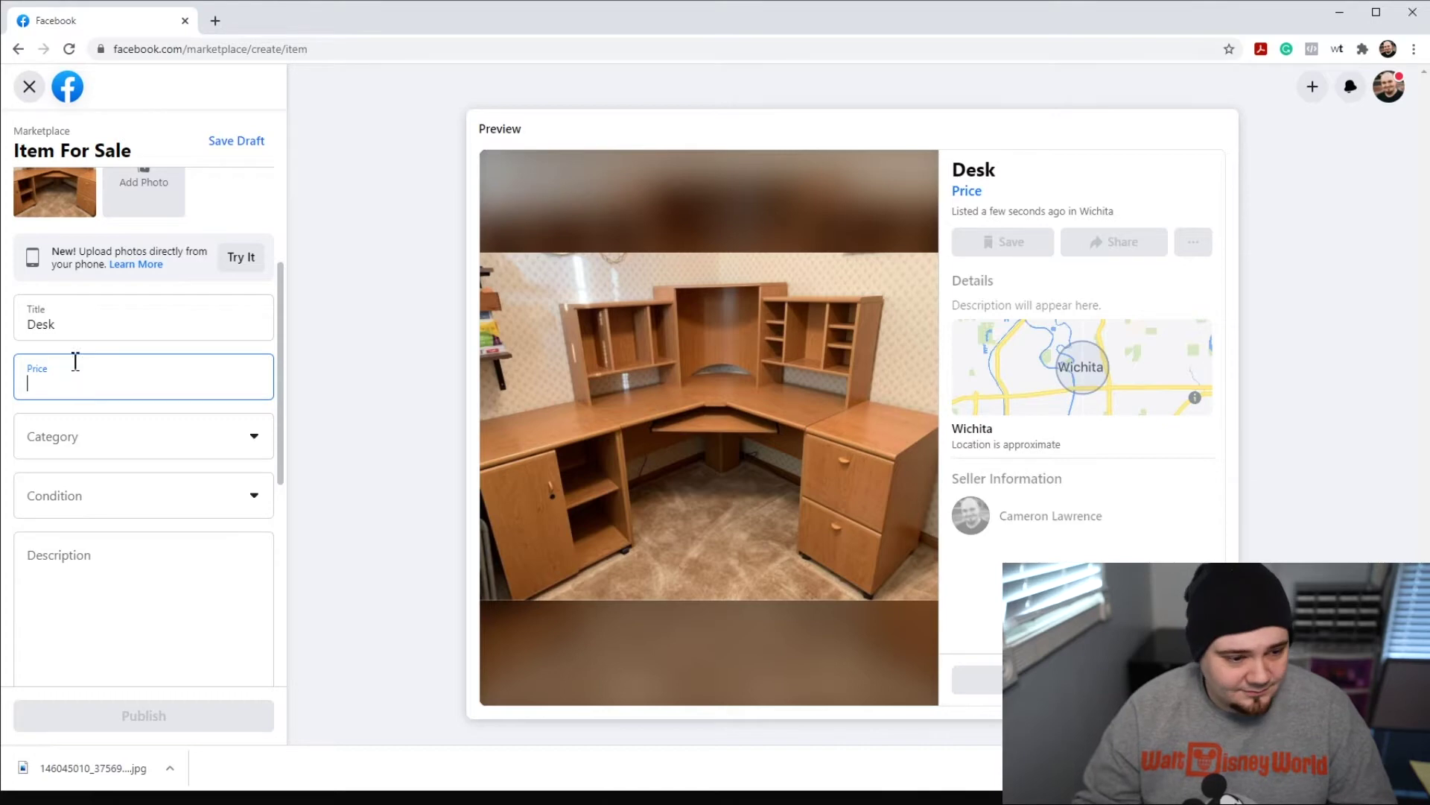
Set the listing's category to Art Organization & Storage under Arts & Crafts > Art Supplies.
{"action": "left_click", "coordinate": [64, 436]}
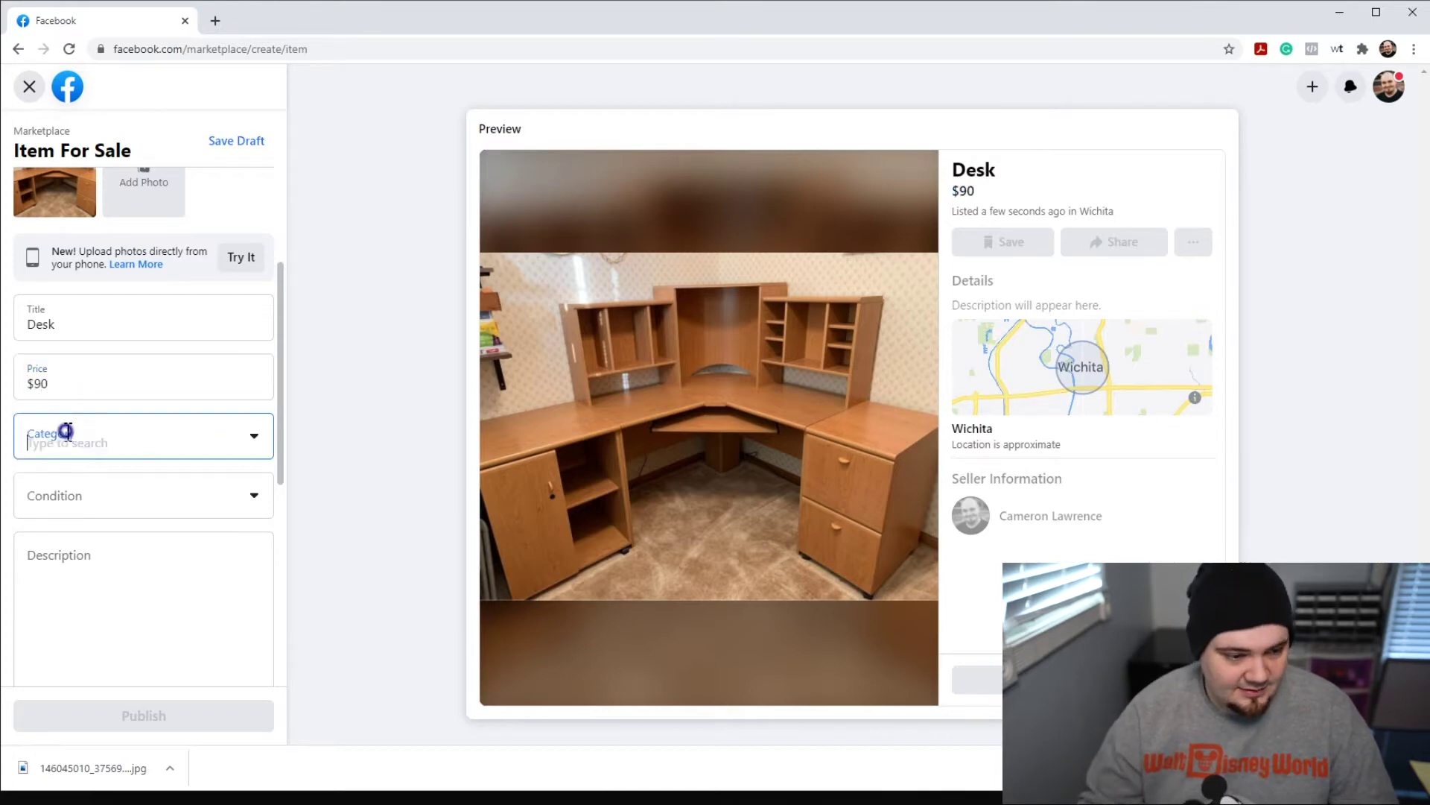
{"action": "left_click", "coordinate": [55, 516]}
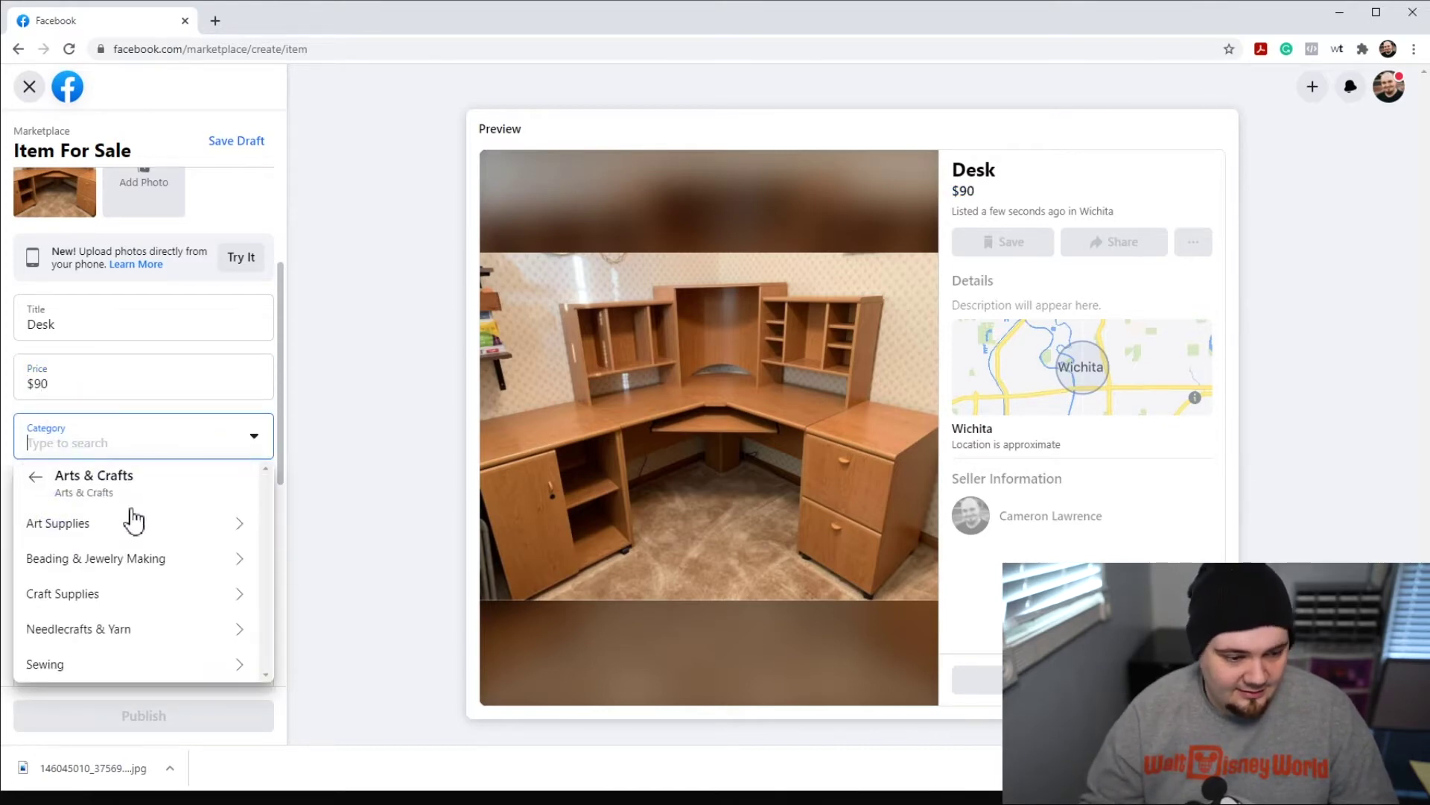
{"action": "left_click", "coordinate": [70, 523]}
{"action": "left_click", "coordinate": [111, 525]}
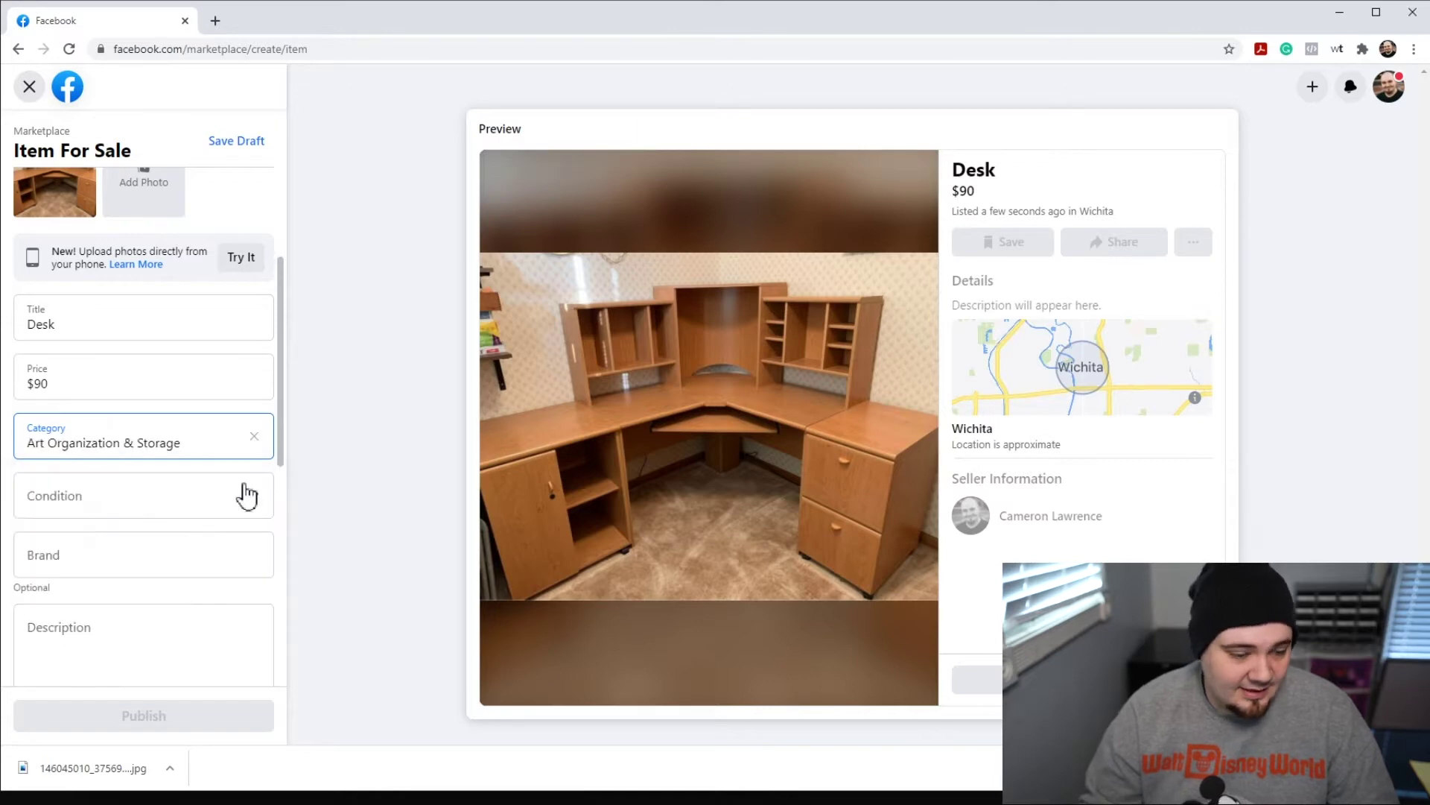
Enter "Desk" as the listing's description and set the item's condition to New.
{"action": "scroll", "coordinate": [281, 440], "scroll_direction": "down", "scroll_amount": 5}
{"action": "scroll", "coordinate": [285, 511], "scroll_direction": "up", "scroll_amount": 3}
{"action": "left_click", "coordinate": [139, 493]}
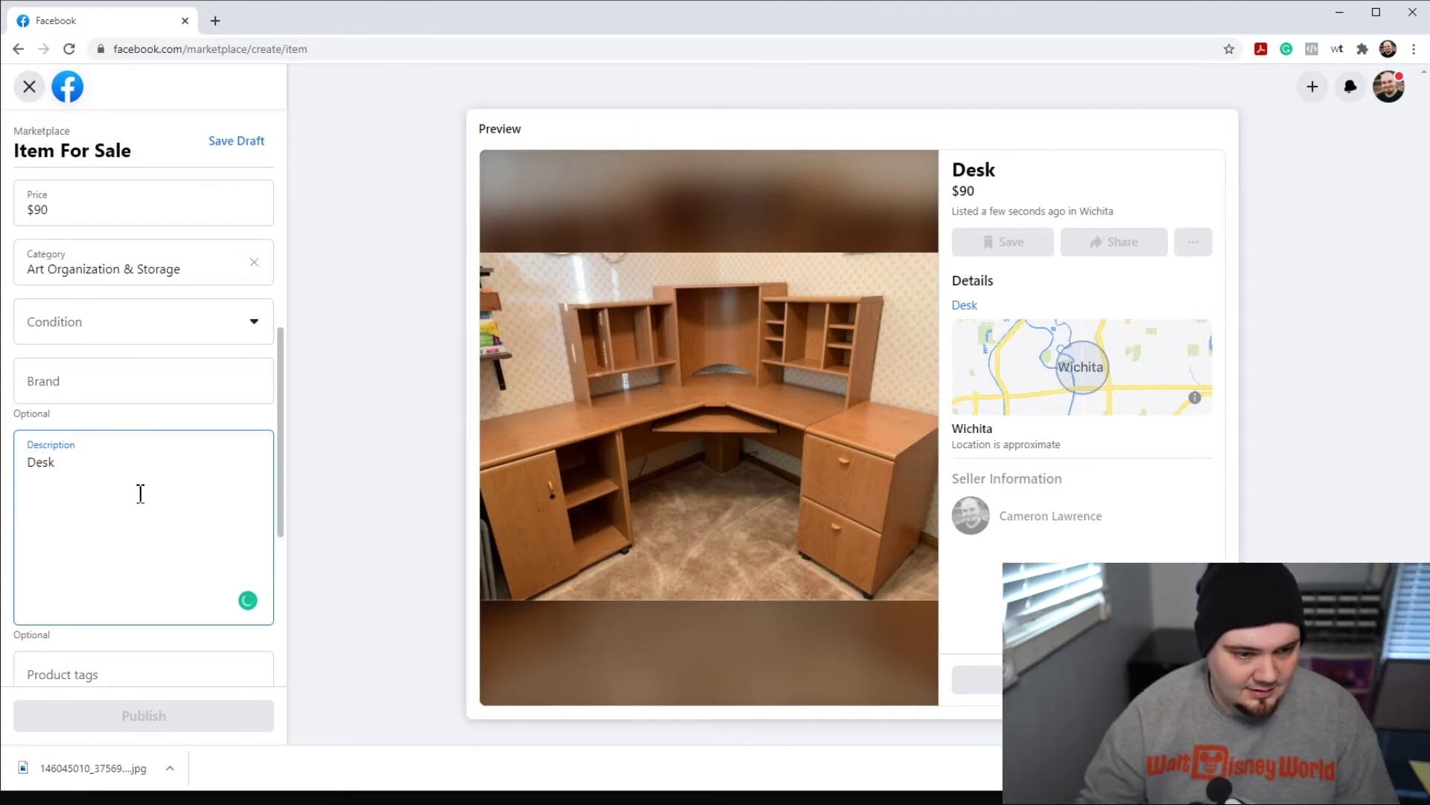
{"action": "scroll", "coordinate": [140, 493], "scroll_direction": "up", "scroll_amount": 5}
{"action": "scroll", "coordinate": [183, 378], "scroll_direction": "down", "scroll_amount": 5}
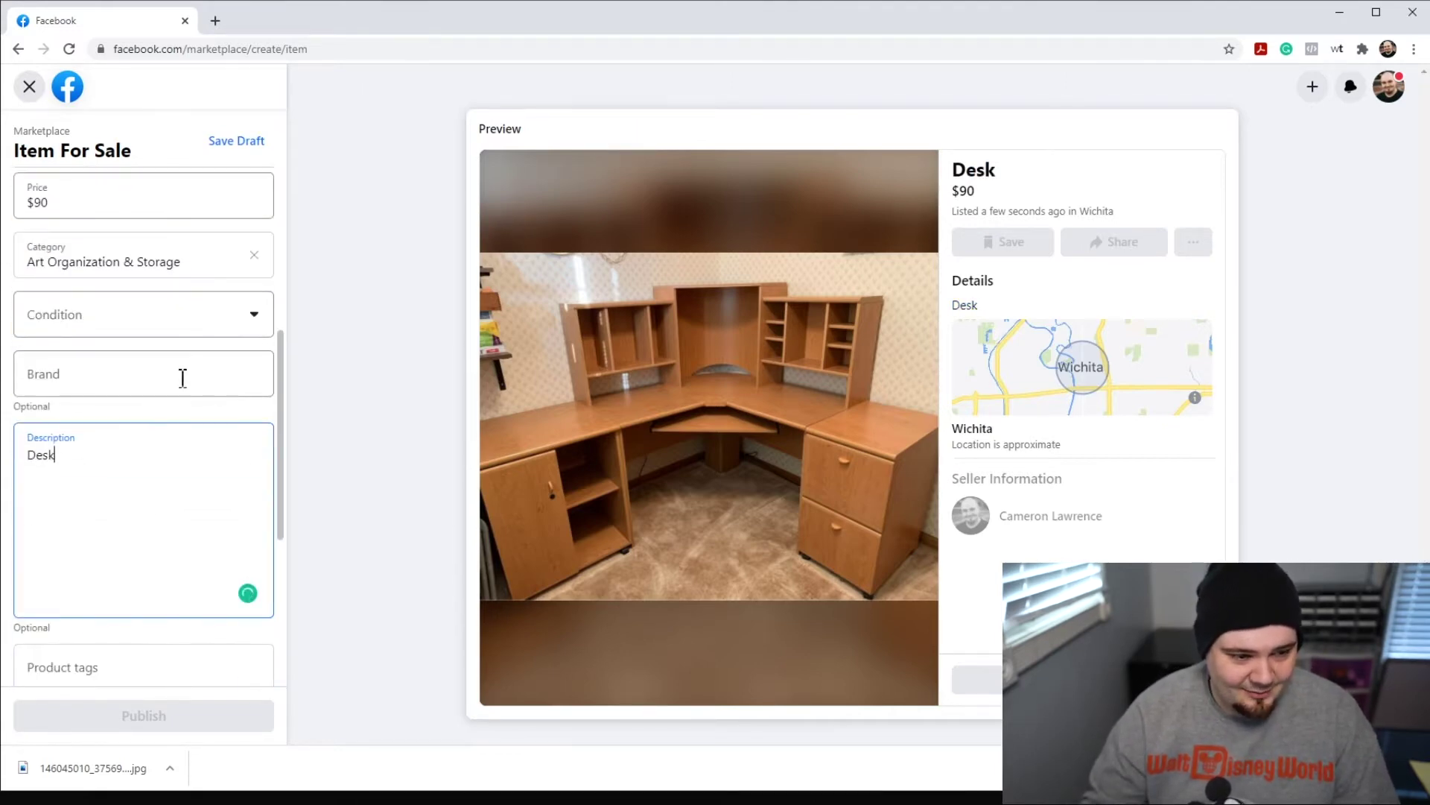
{"action": "left_click", "coordinate": [165, 328]}
{"action": "left_click", "coordinate": [150, 354]}
Add "desk" as a product tag and turn on "Hide from friends" for the listing.
{"action": "scroll", "coordinate": [239, 444], "scroll_direction": "down", "scroll_amount": 5}
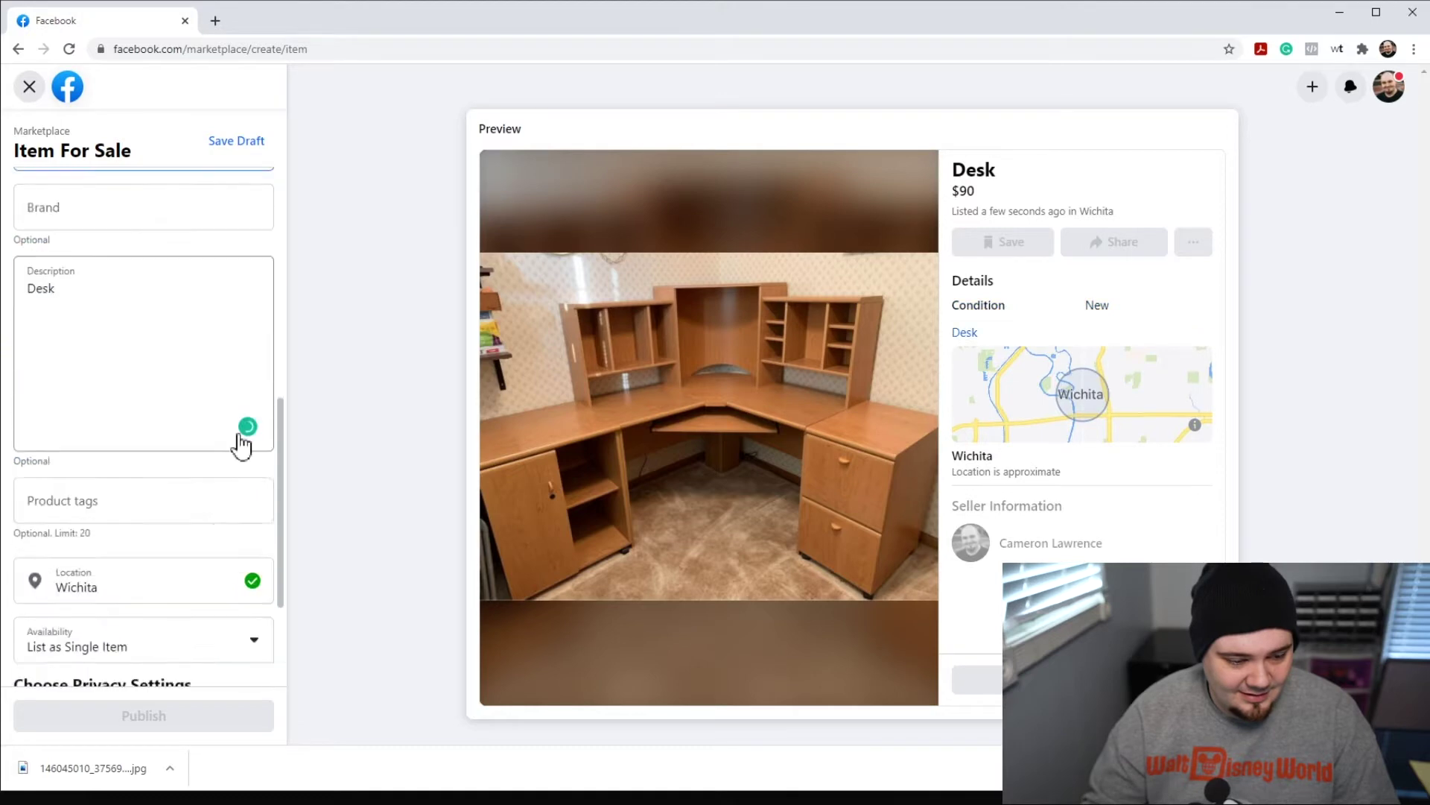
{"action": "left_click", "coordinate": [151, 319]}
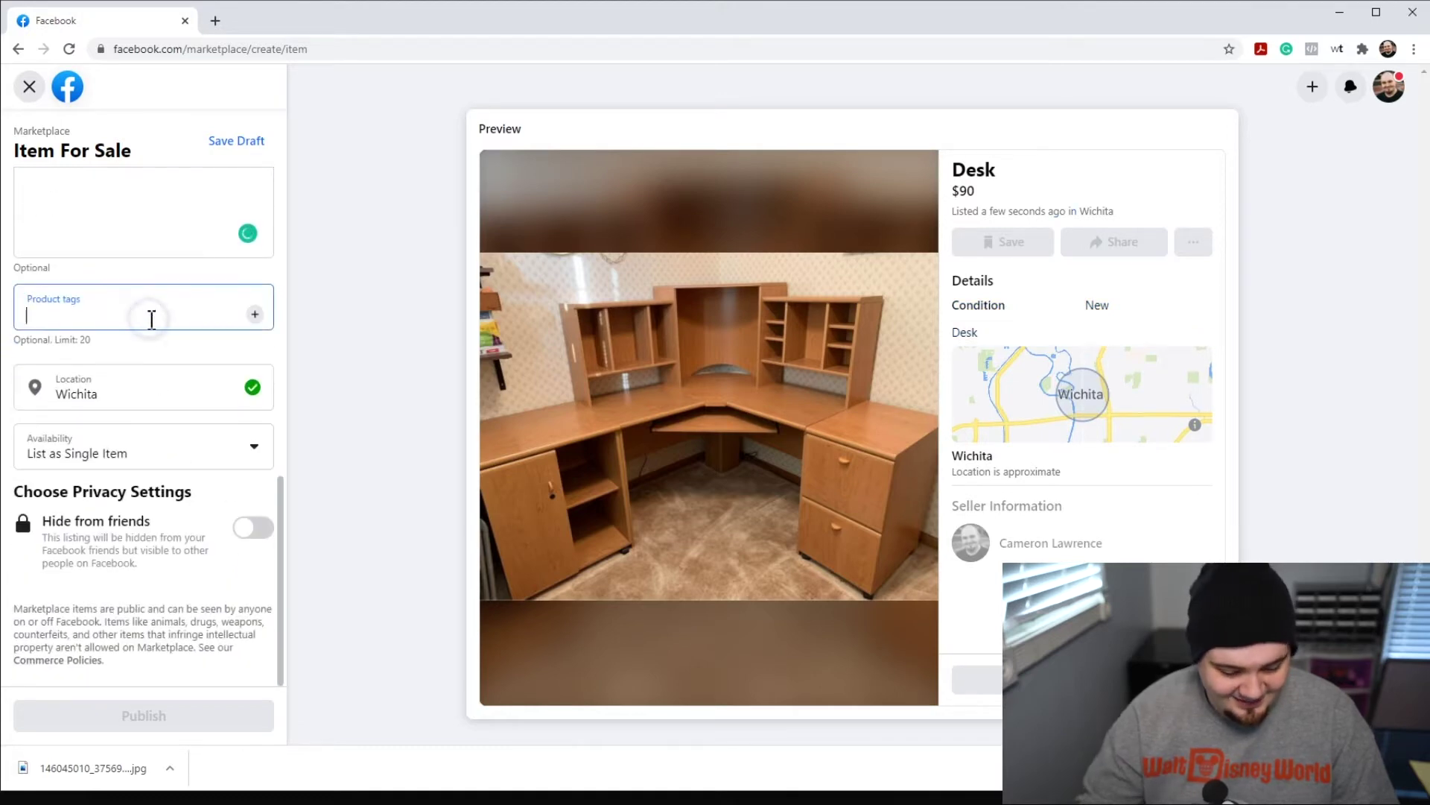
{"action": "type", "text": "desk"}
{"action": "key", "text": "Return"}
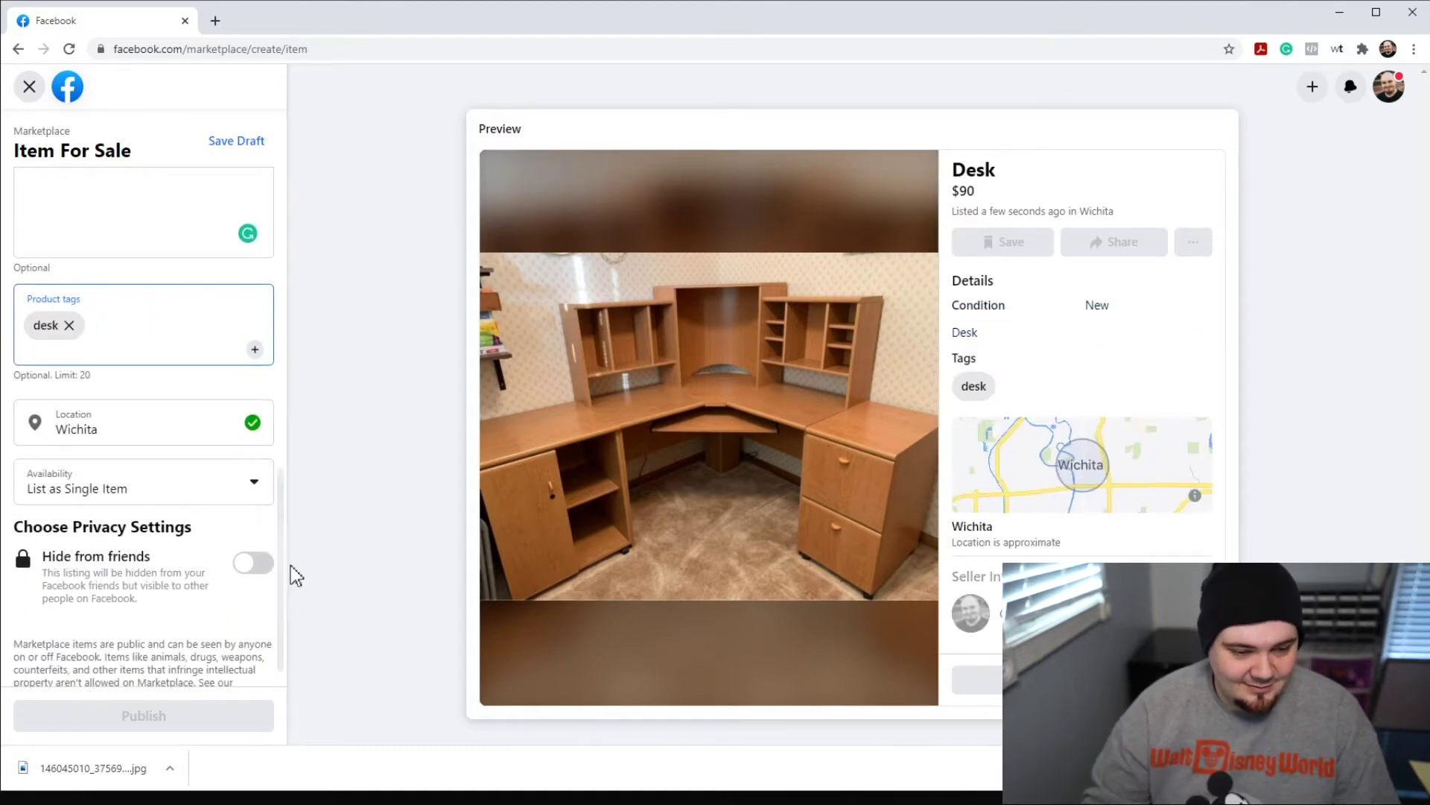
{"action": "left_click_drag", "start_coordinate": [284, 555], "coordinate": [306, 584]}
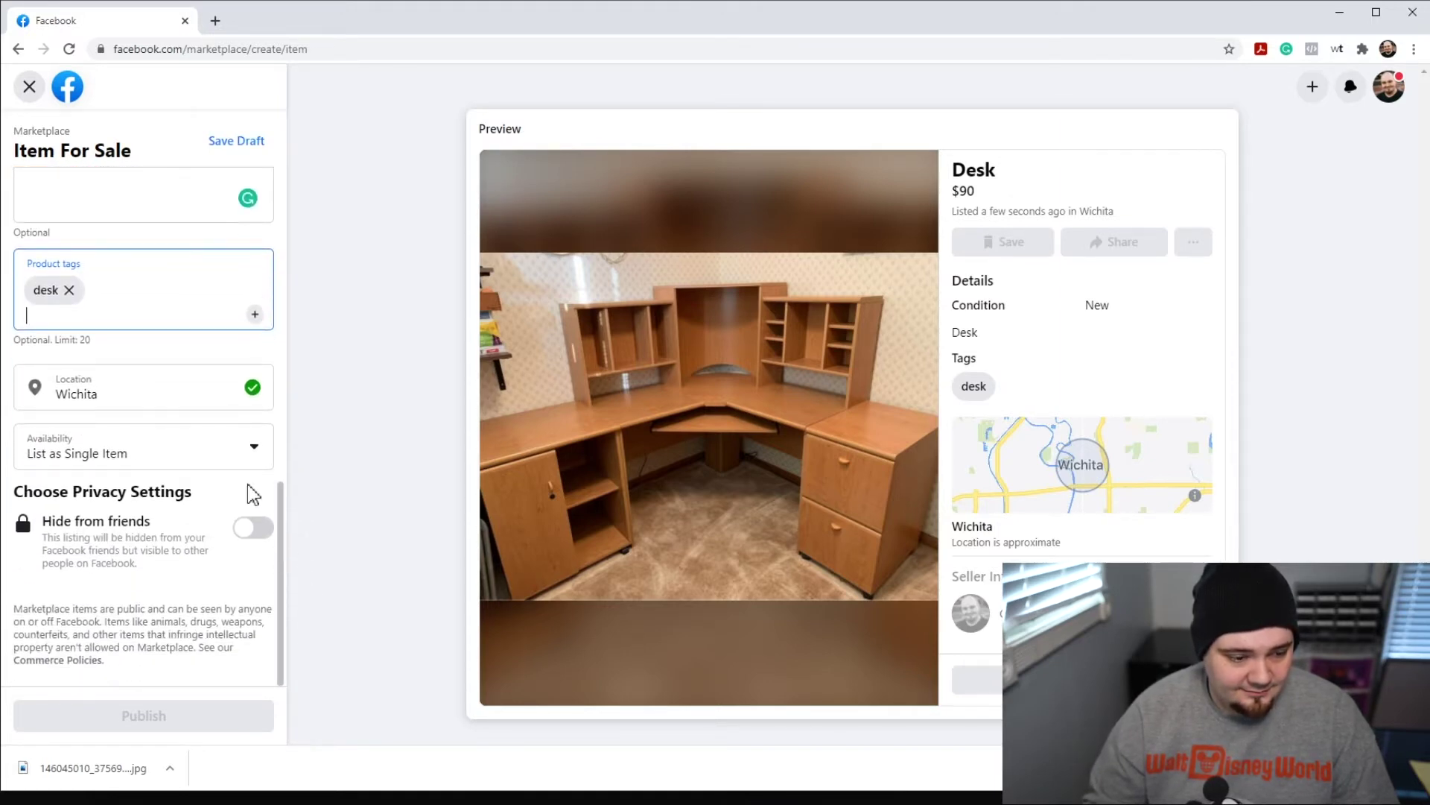
{"action": "left_click", "coordinate": [257, 530]}
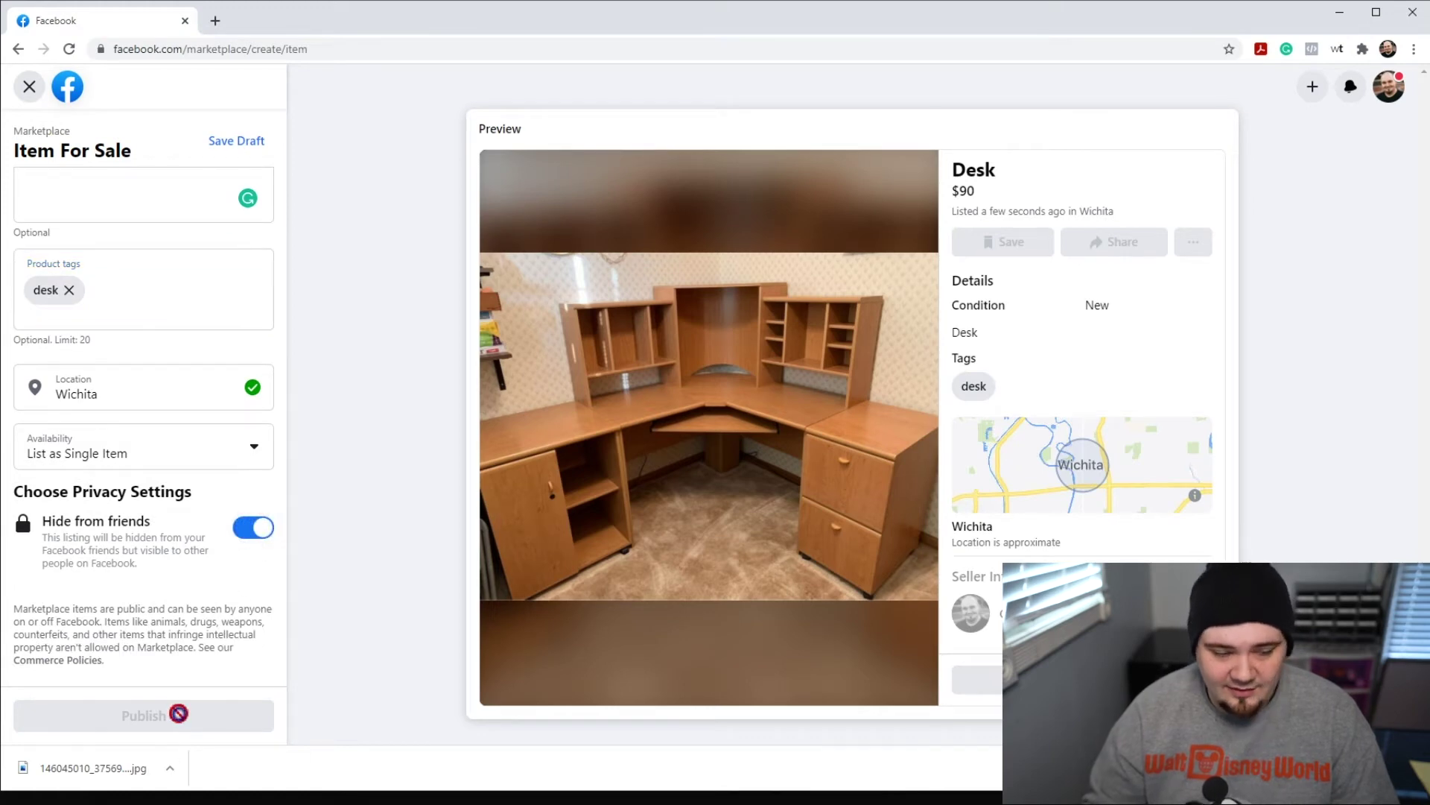
Discard the second unpublished desk listing and return to the Your Listings page.
{"action": "scroll", "coordinate": [192, 418], "scroll_direction": "up", "scroll_amount": 10}
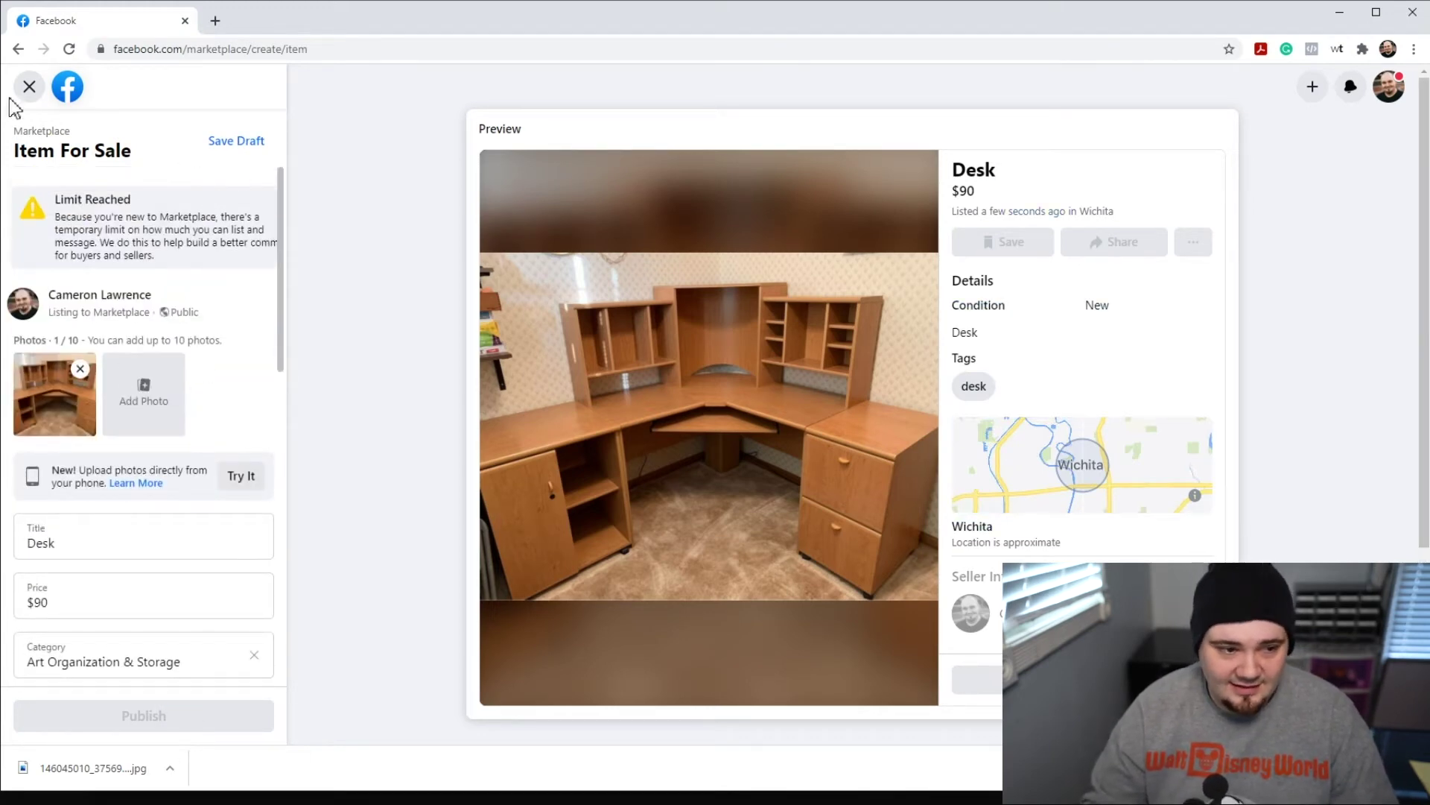
{"action": "left_click", "coordinate": [30, 87]}
{"action": "left_click", "coordinate": [863, 450]}
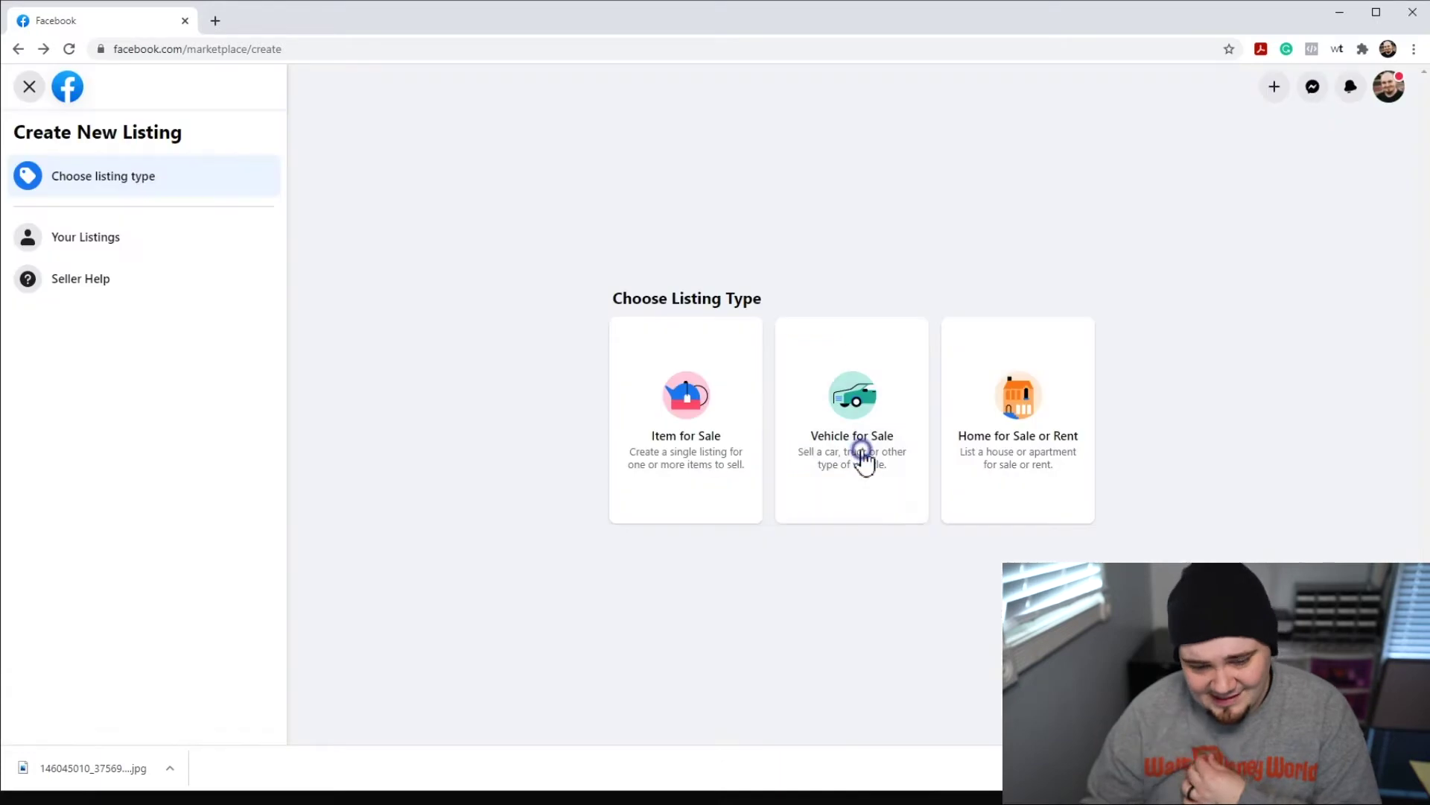
{"action": "left_click", "coordinate": [30, 87]}
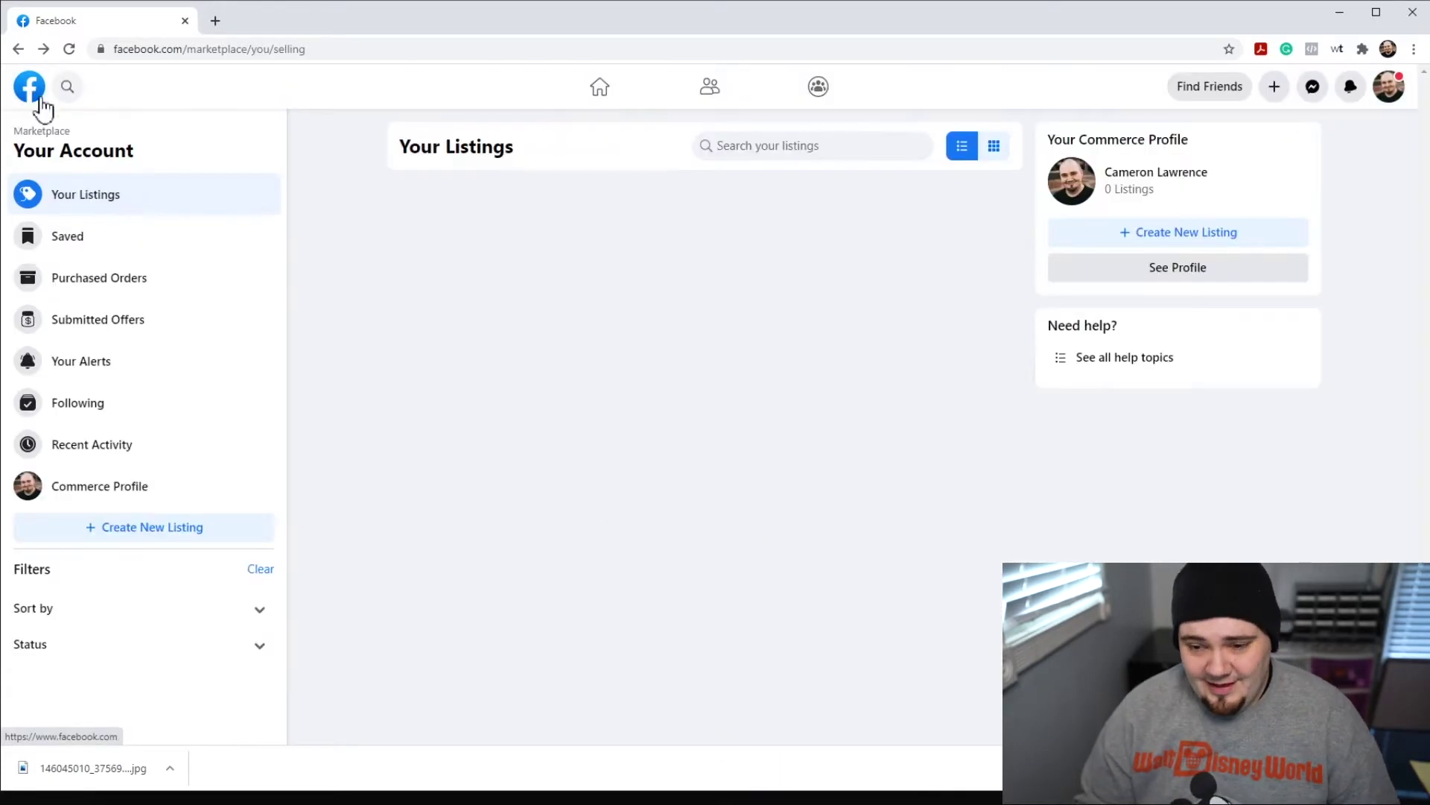